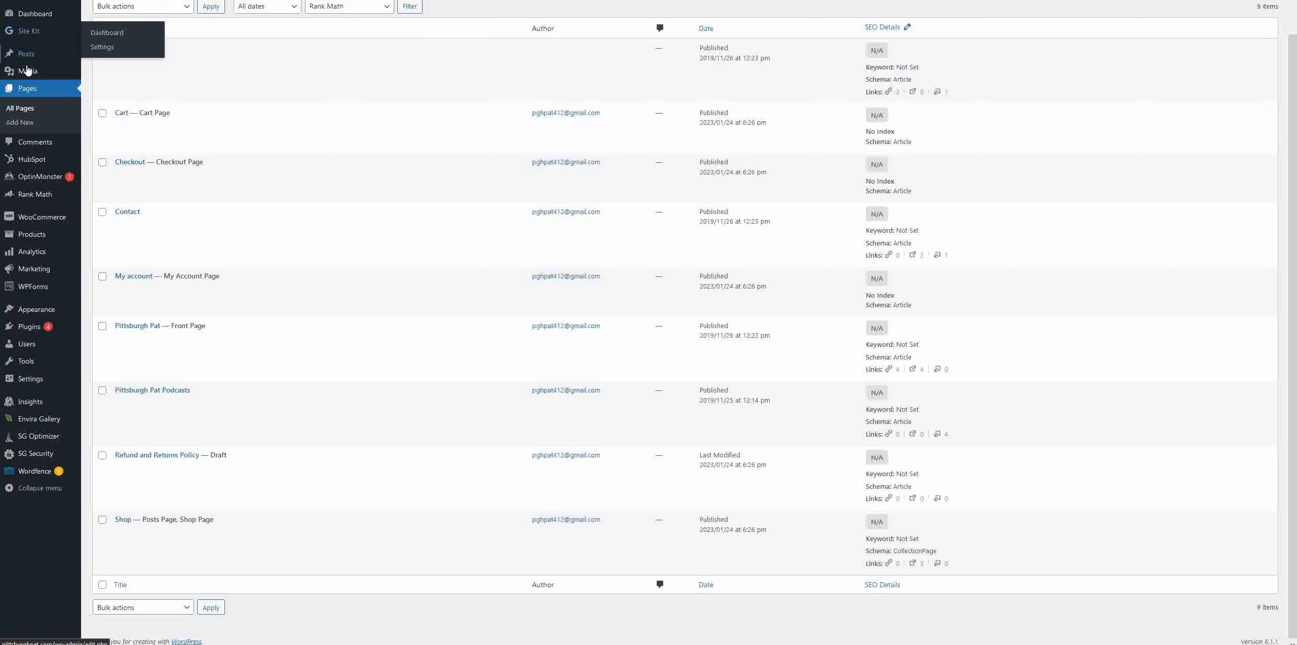
# - Go to the site dashboard and look over the installed themes
pyautogui.click(39, 15)
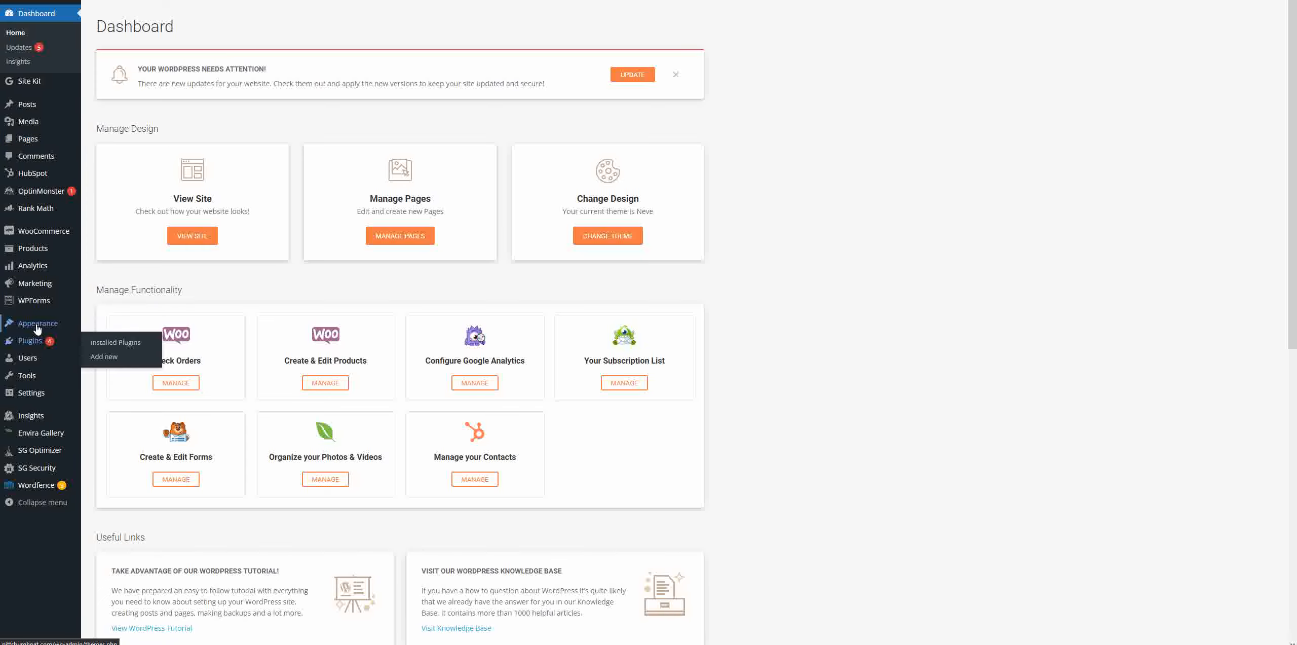
pyautogui.click(114, 329)
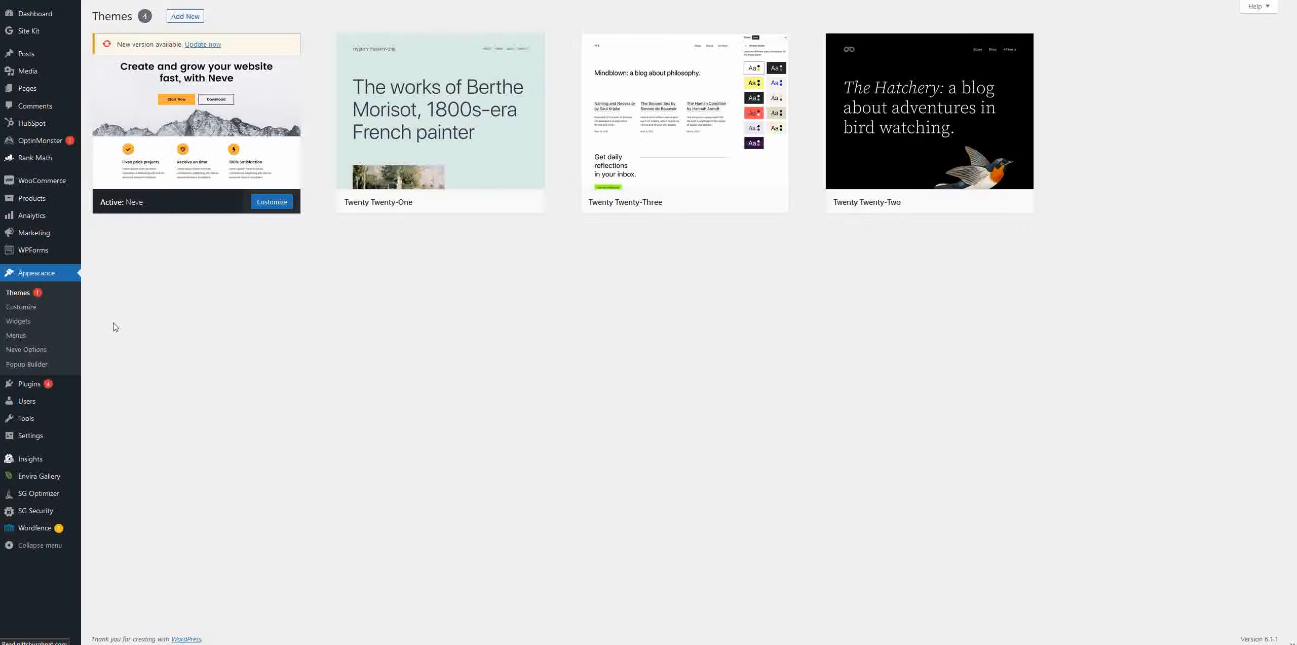
pyautogui.moveTo(234, 105)
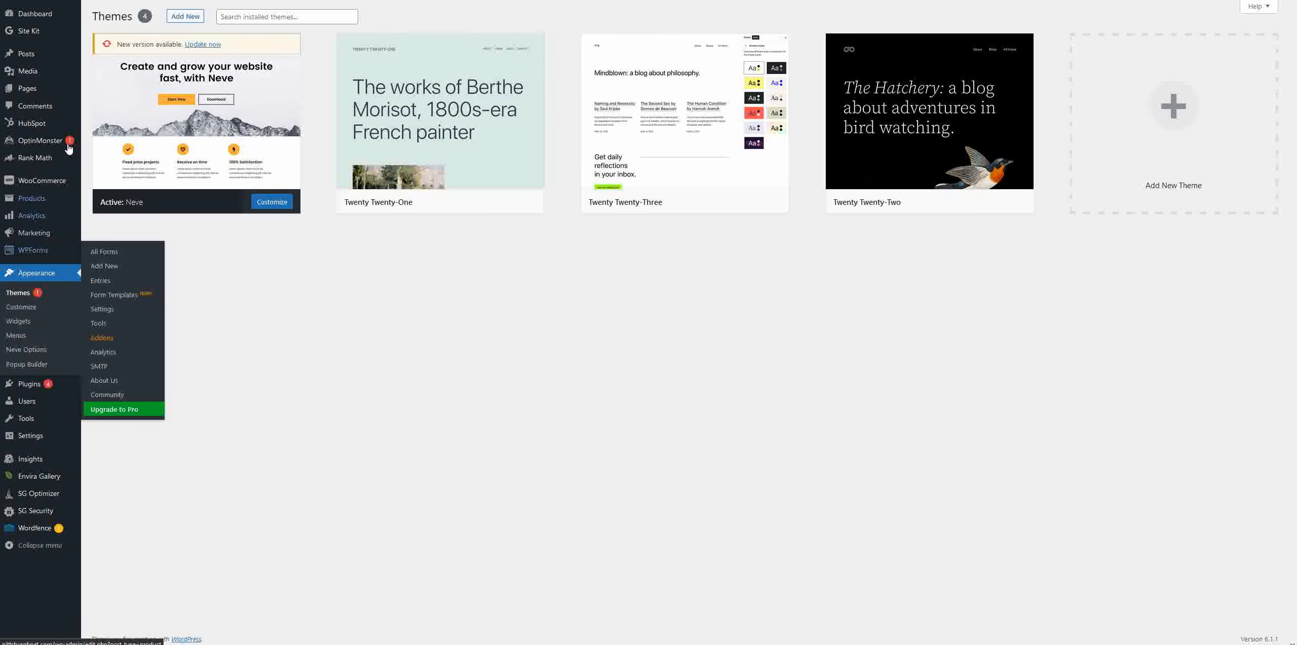
pyautogui.moveTo(32, 90)
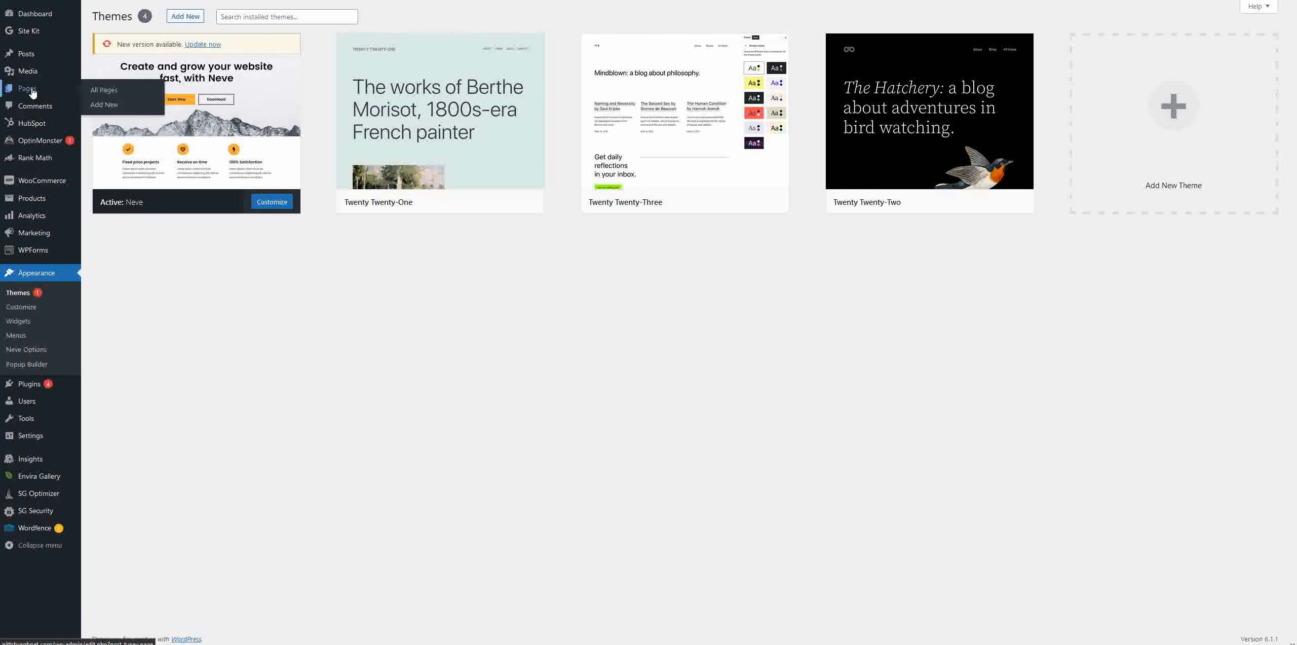
# - Open the Pittsburgh Pat front page for editing from the list of all pages
pyautogui.click(32, 91)
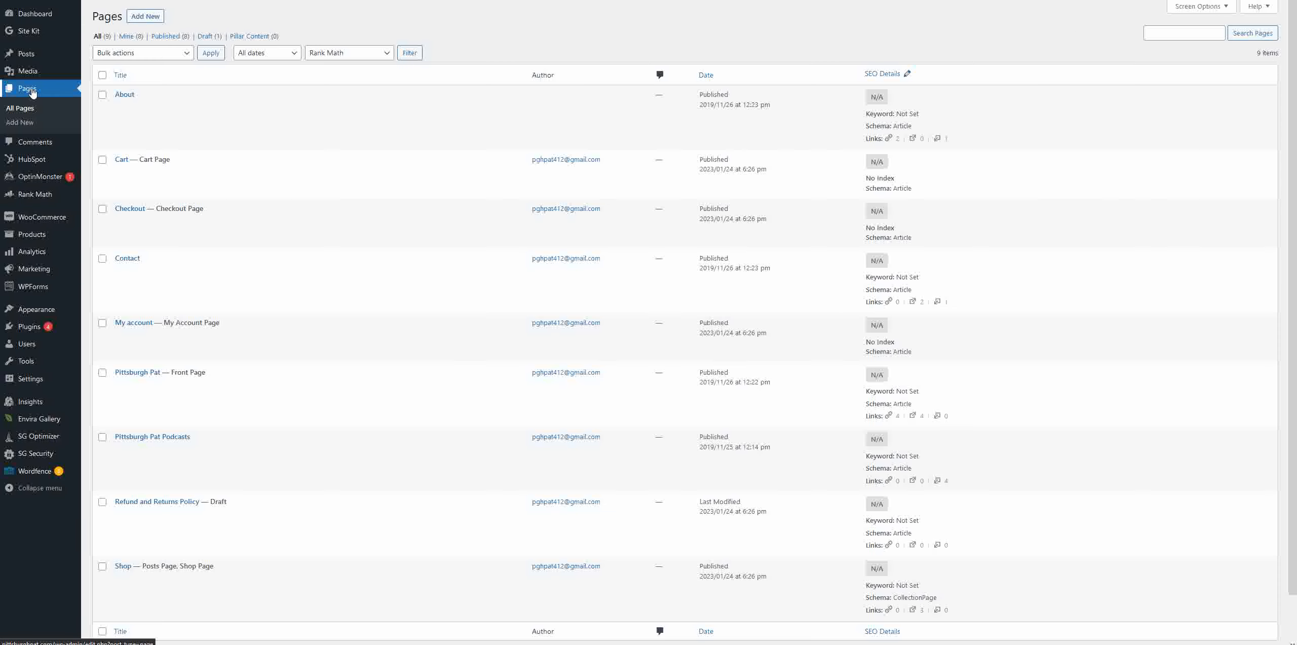
pyautogui.moveTo(205, 374)
pyautogui.scroll(-2, 206, 374)
pyautogui.scroll(2, 206, 373)
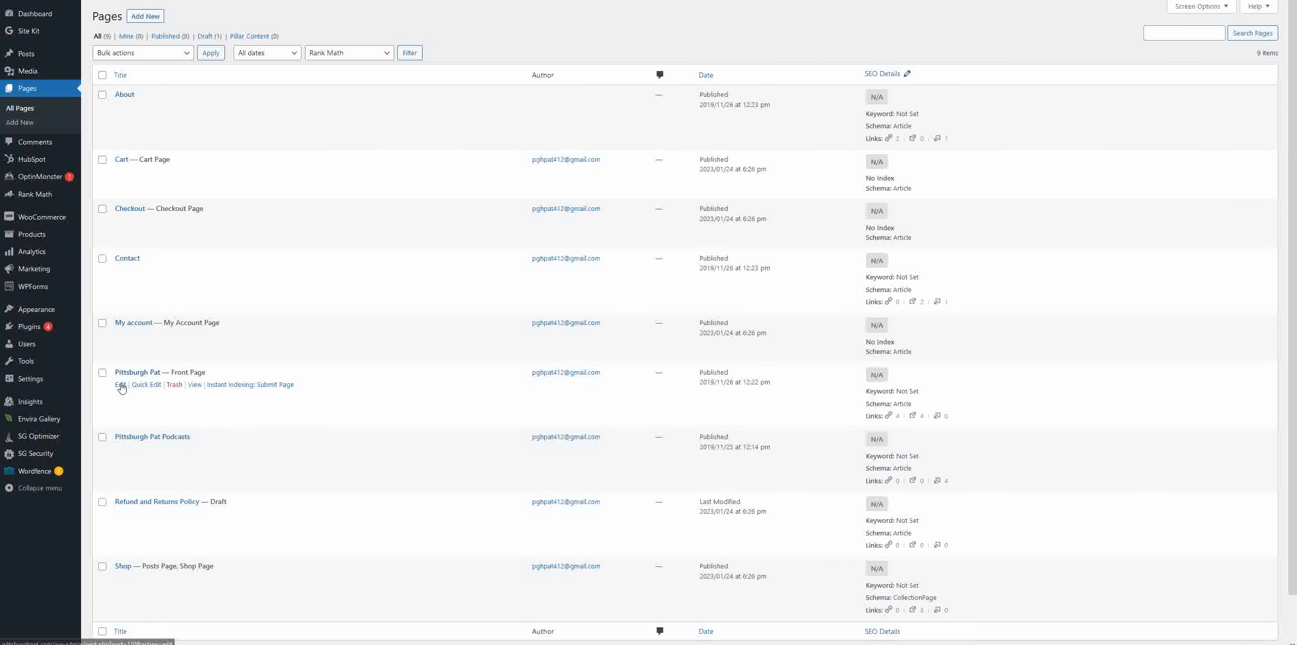
pyautogui.click(119, 386)
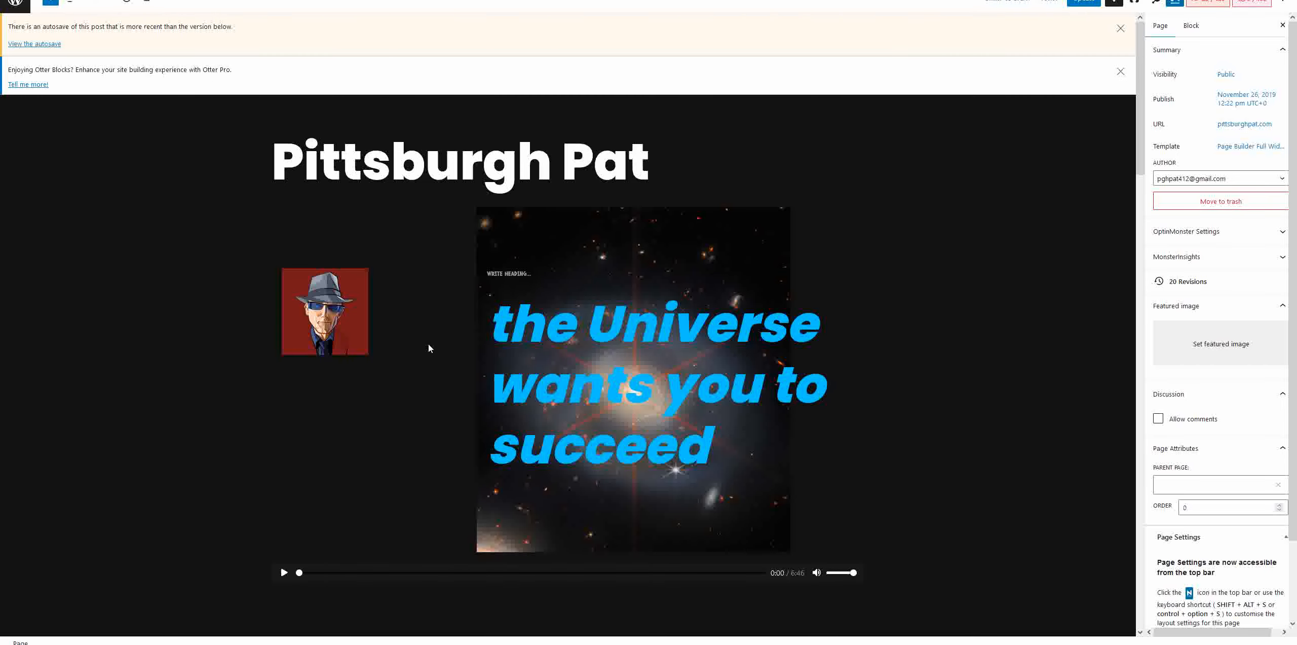
# - Examine the front page's content down to the row of four placeholder cover images below the social icons
pyautogui.scroll(-15, 428, 346)
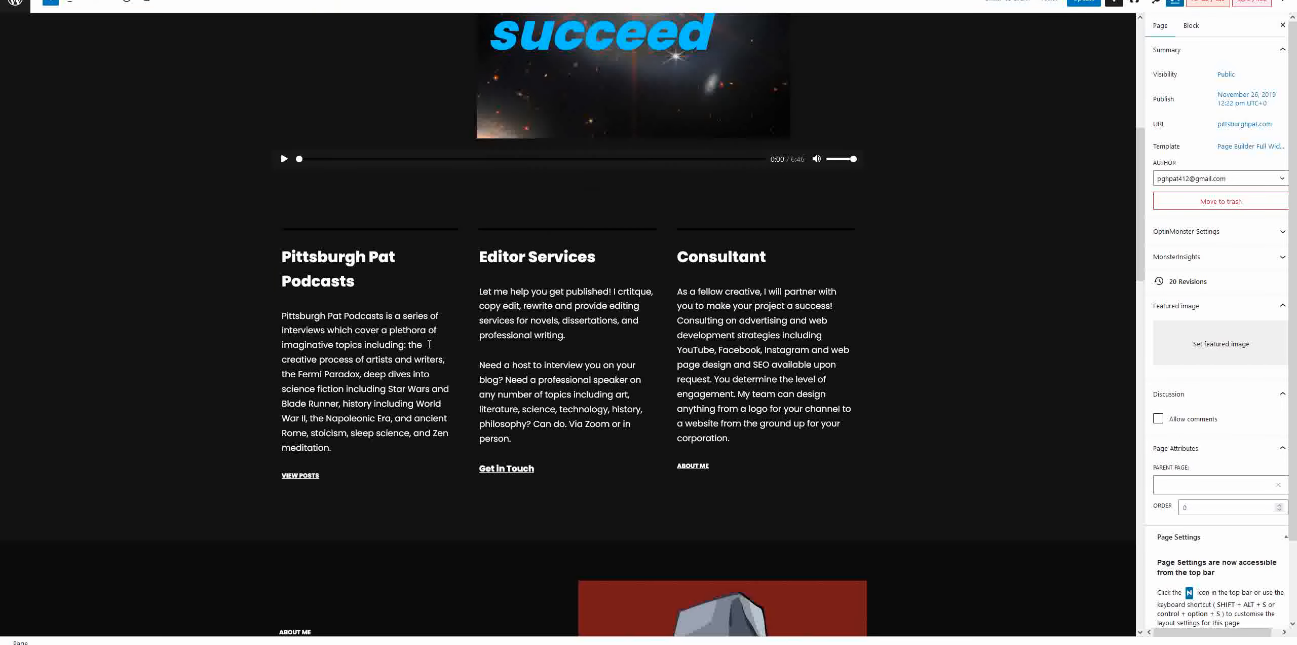
pyautogui.scroll(-15, 429, 348)
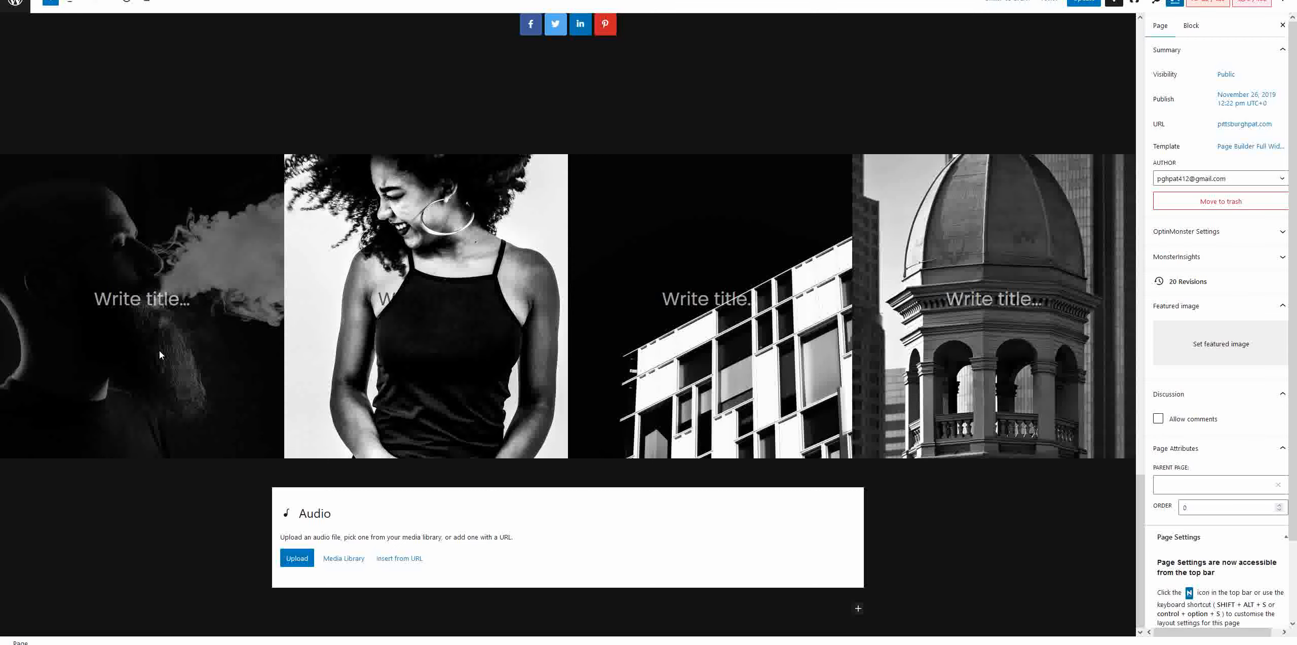
pyautogui.scroll(3, 159, 351)
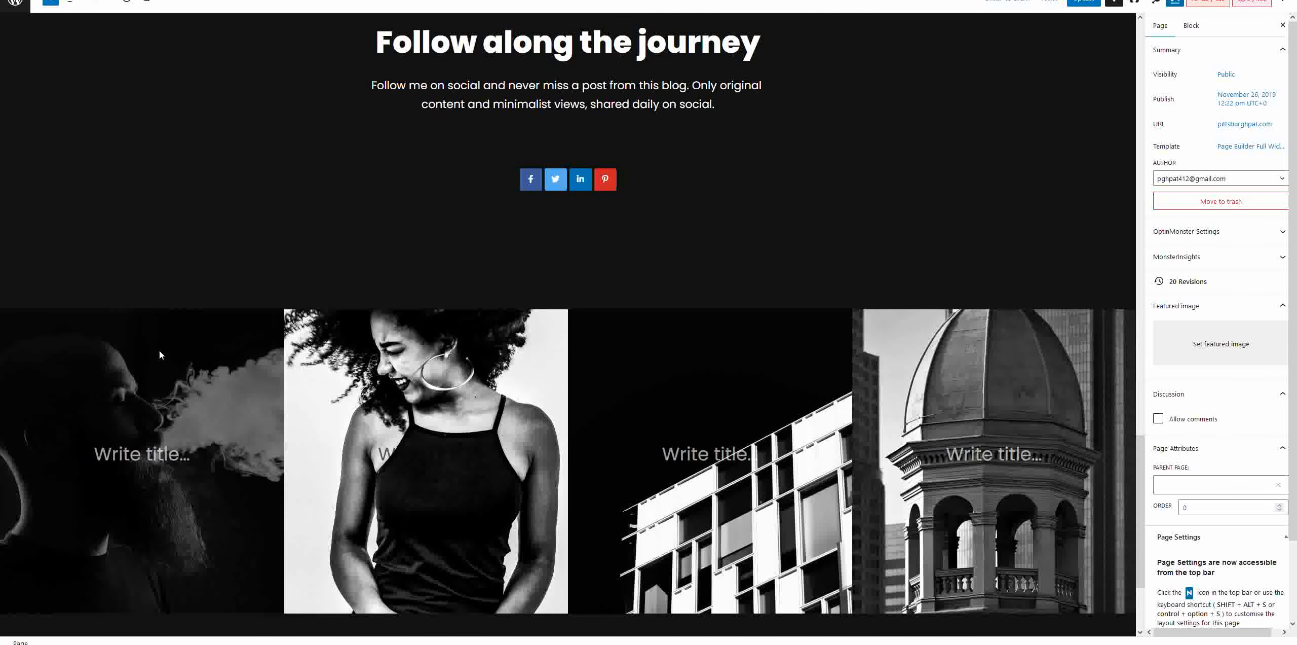
pyautogui.scroll(-2, 344, 261)
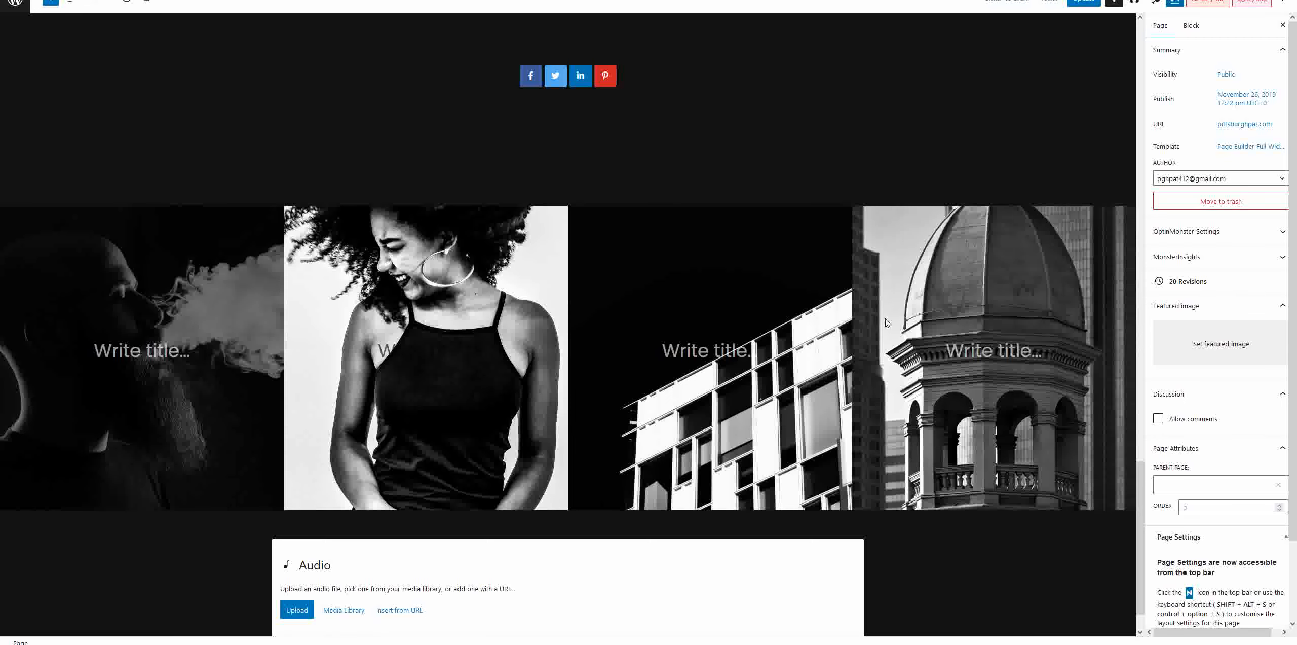
pyautogui.scroll(4, 935, 388)
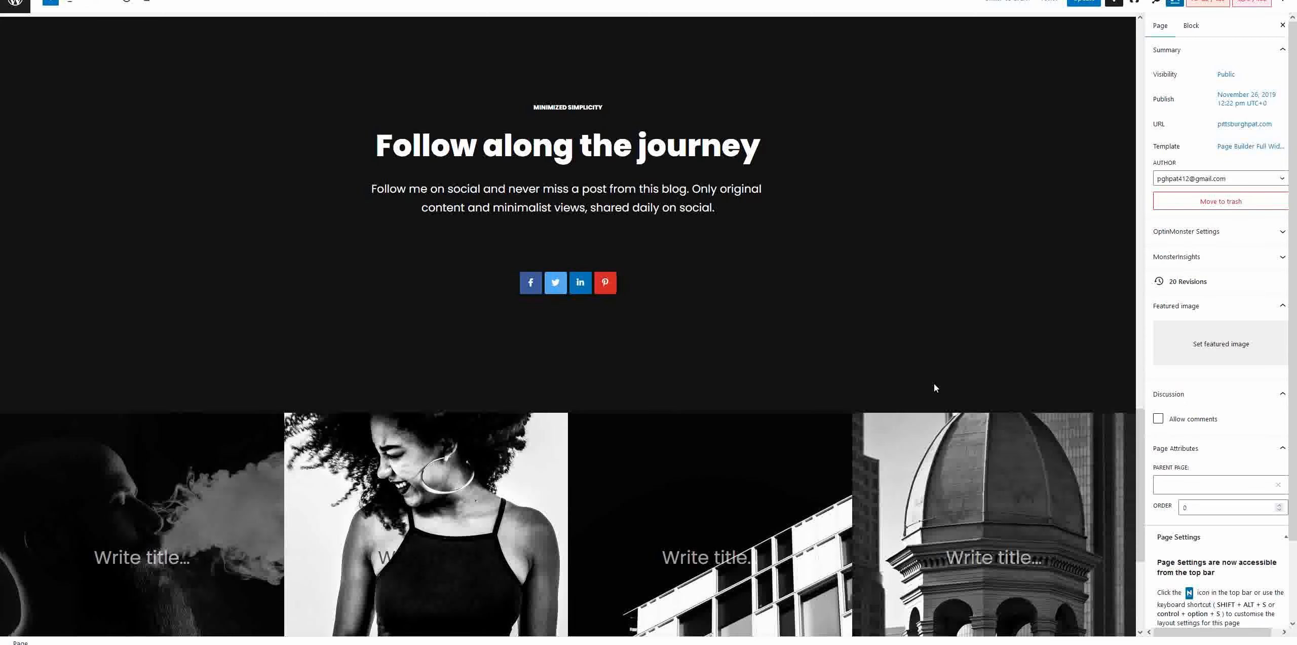
pyautogui.scroll(-4, 934, 388)
pyautogui.scroll(5, 935, 388)
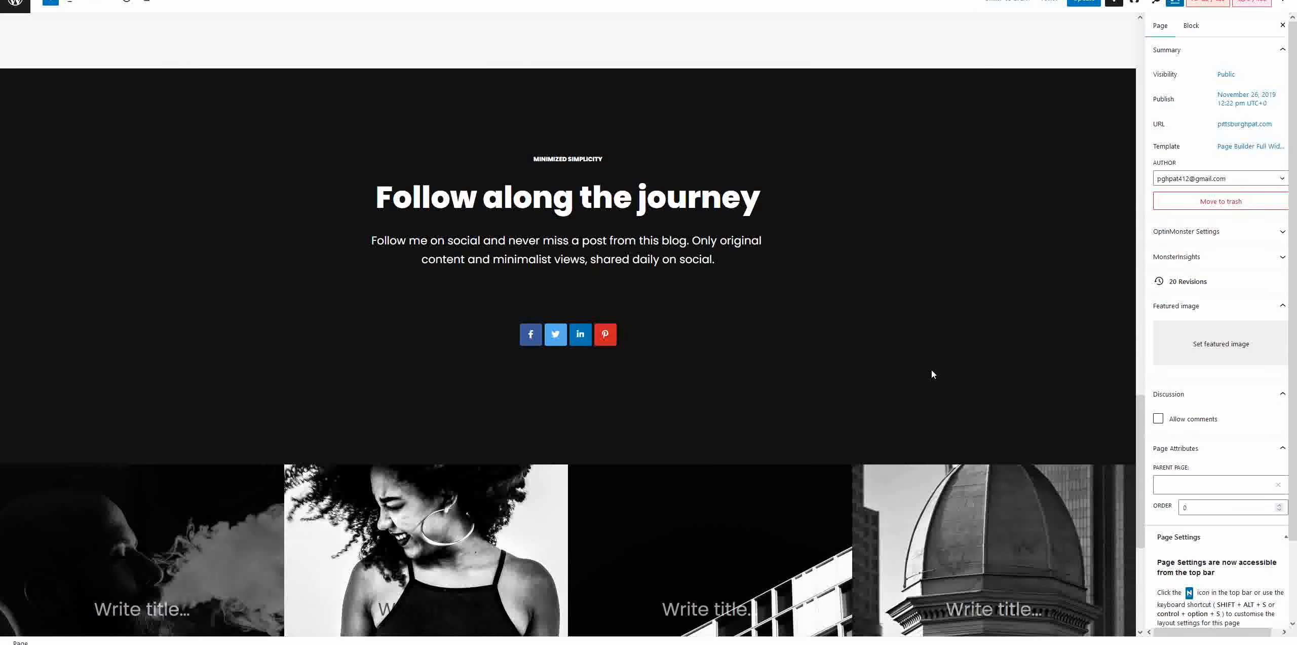
pyautogui.scroll(-4, 979, 365)
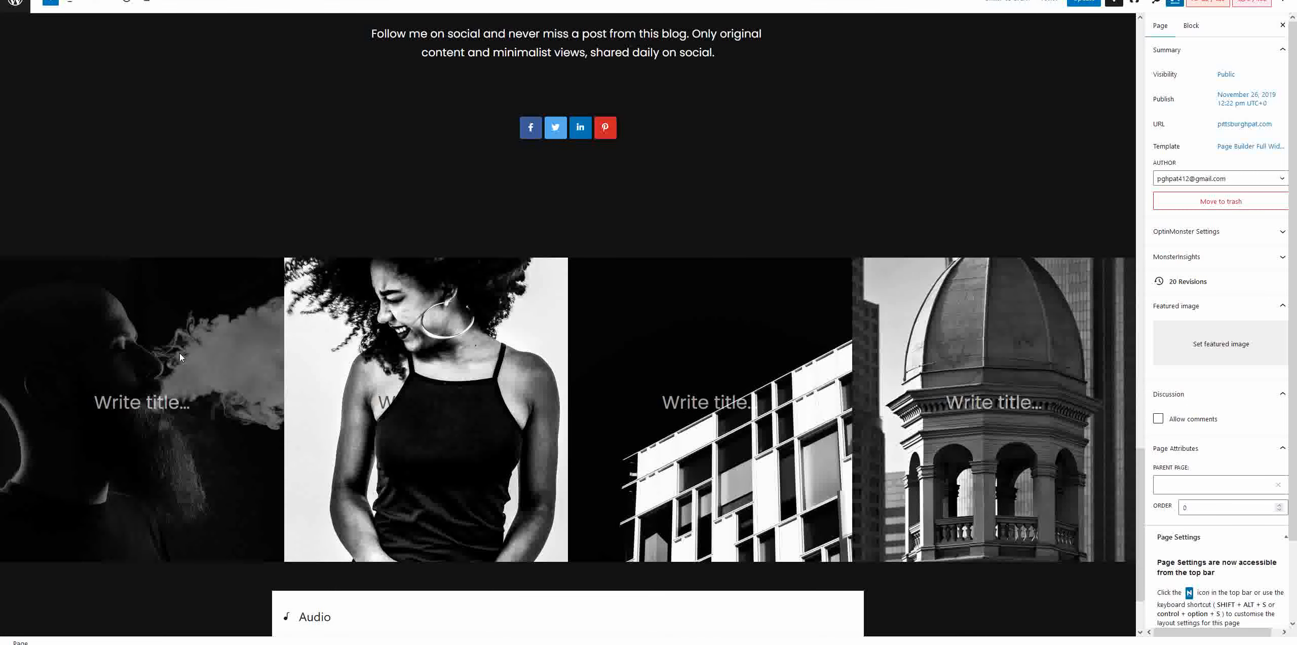
# - Start an upload to replace the image of the first cover in the row, and open the web site photos folder
pyautogui.click(135, 352)
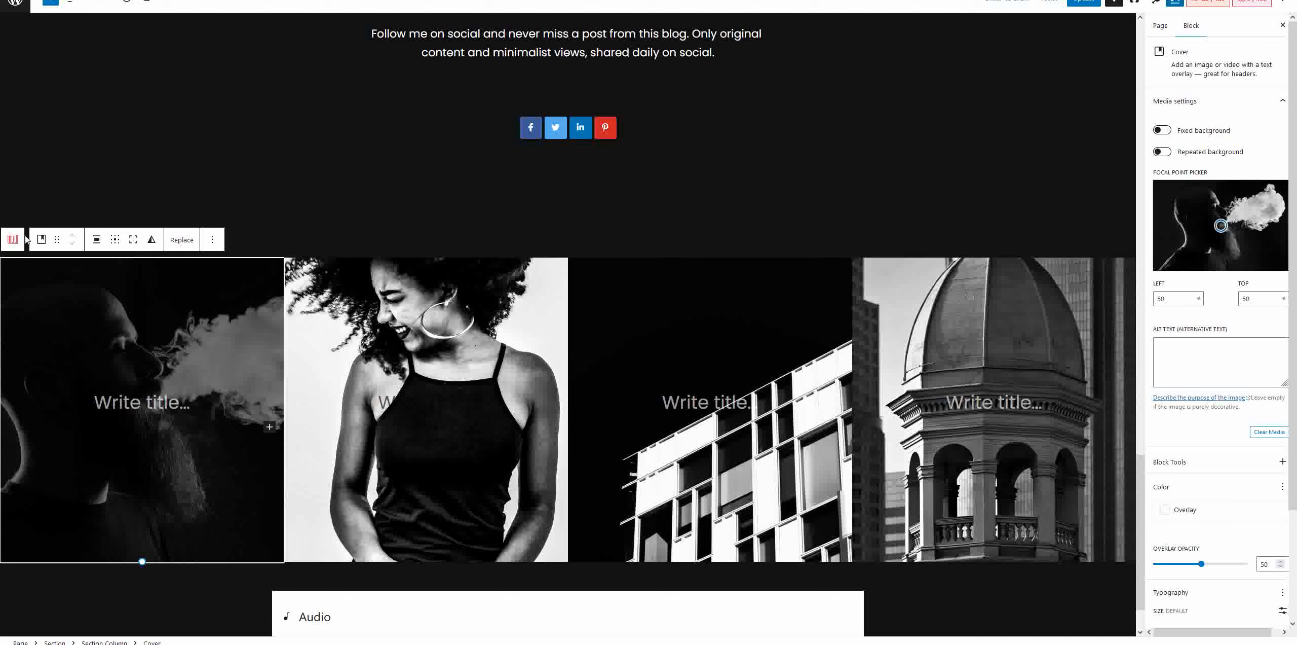
pyautogui.click(182, 241)
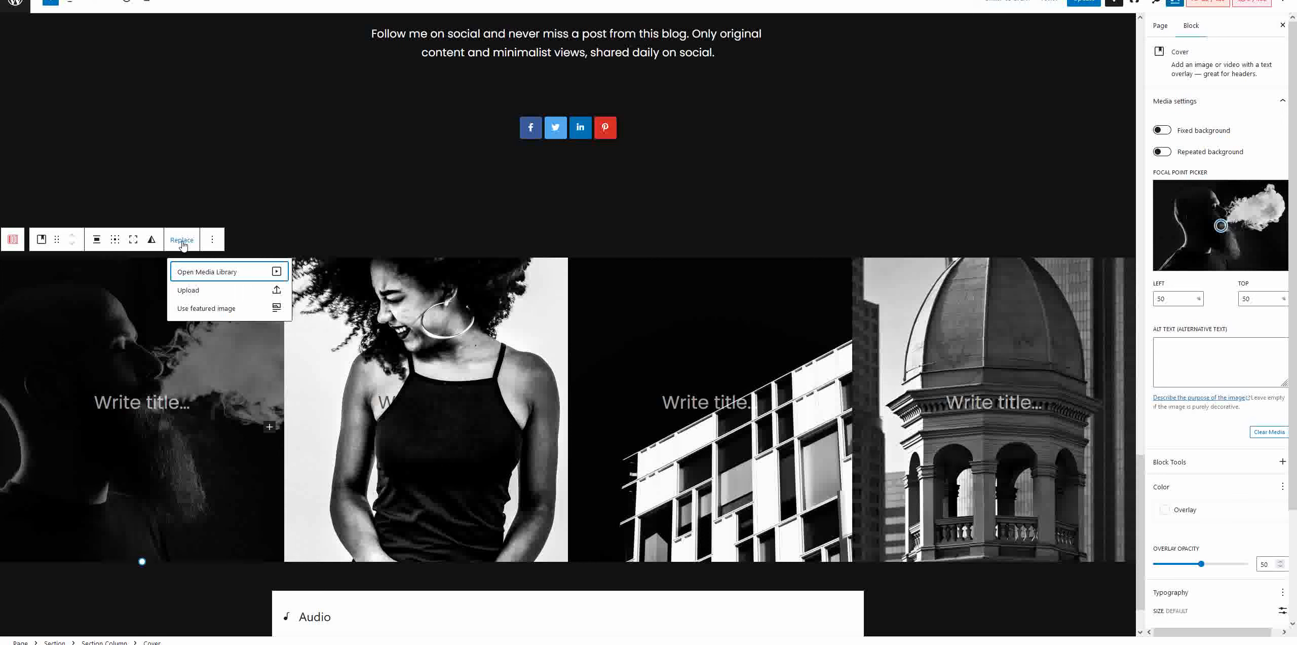
pyautogui.click(203, 292)
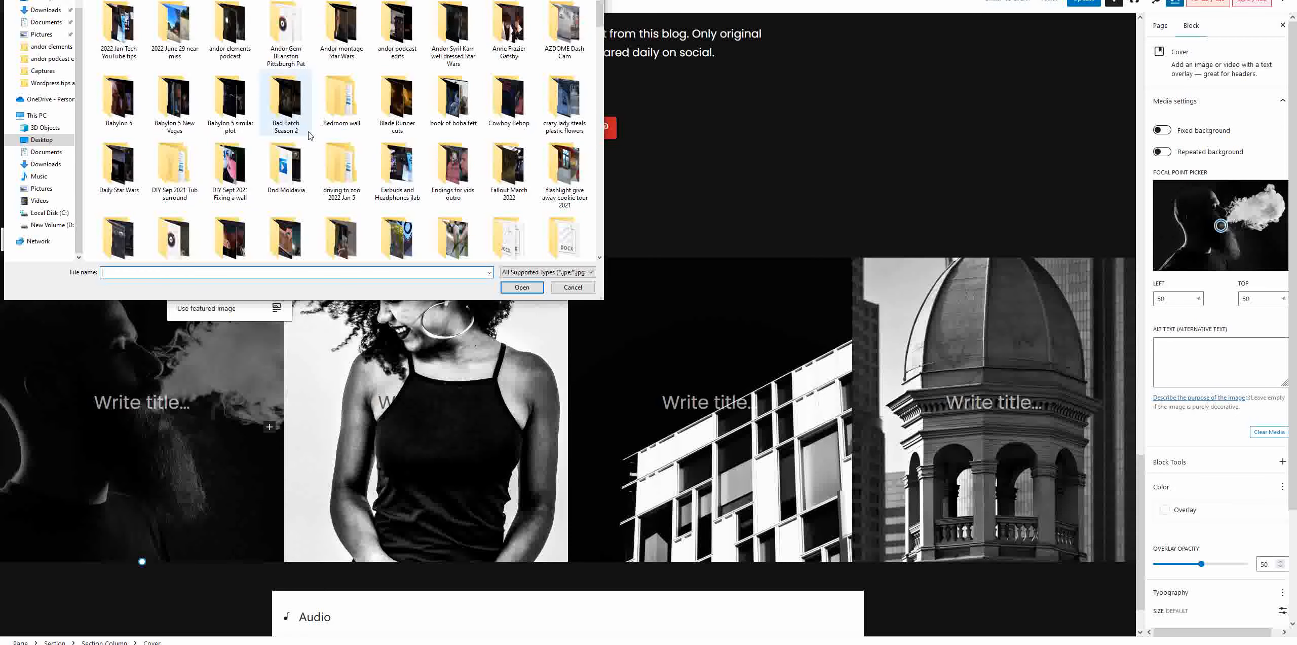
pyautogui.scroll(-10, 310, 135)
pyautogui.scroll(-5, 310, 136)
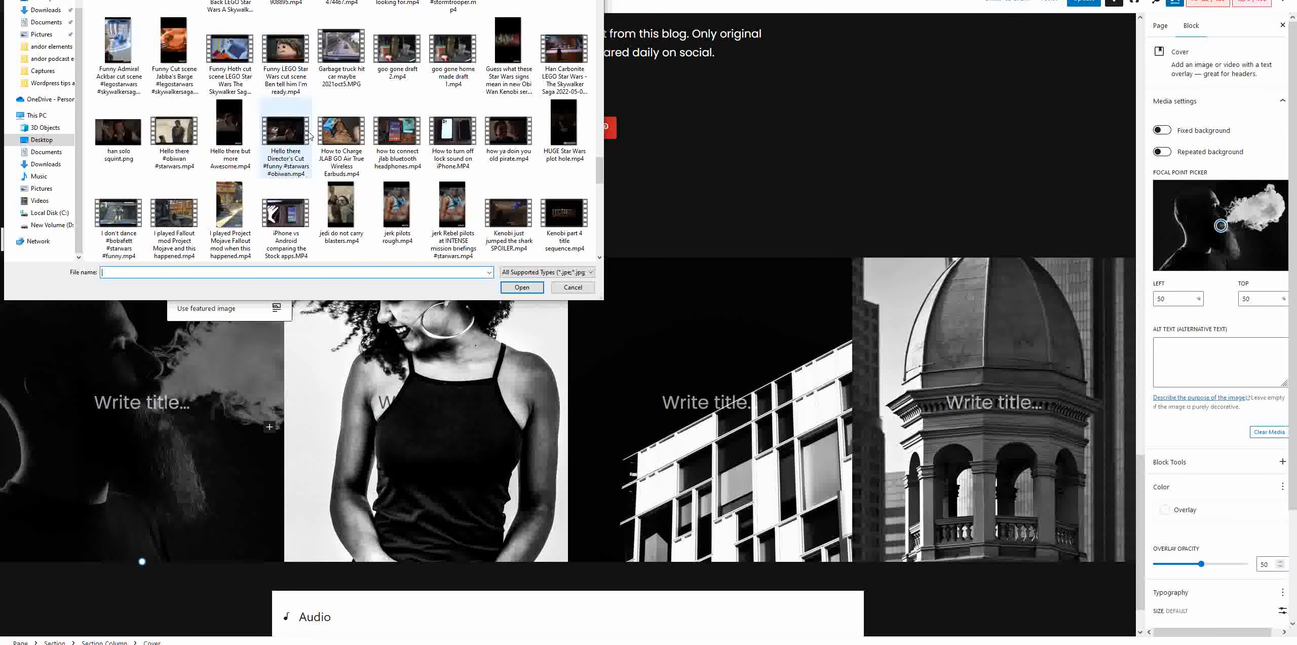
pyautogui.scroll(-10, 310, 135)
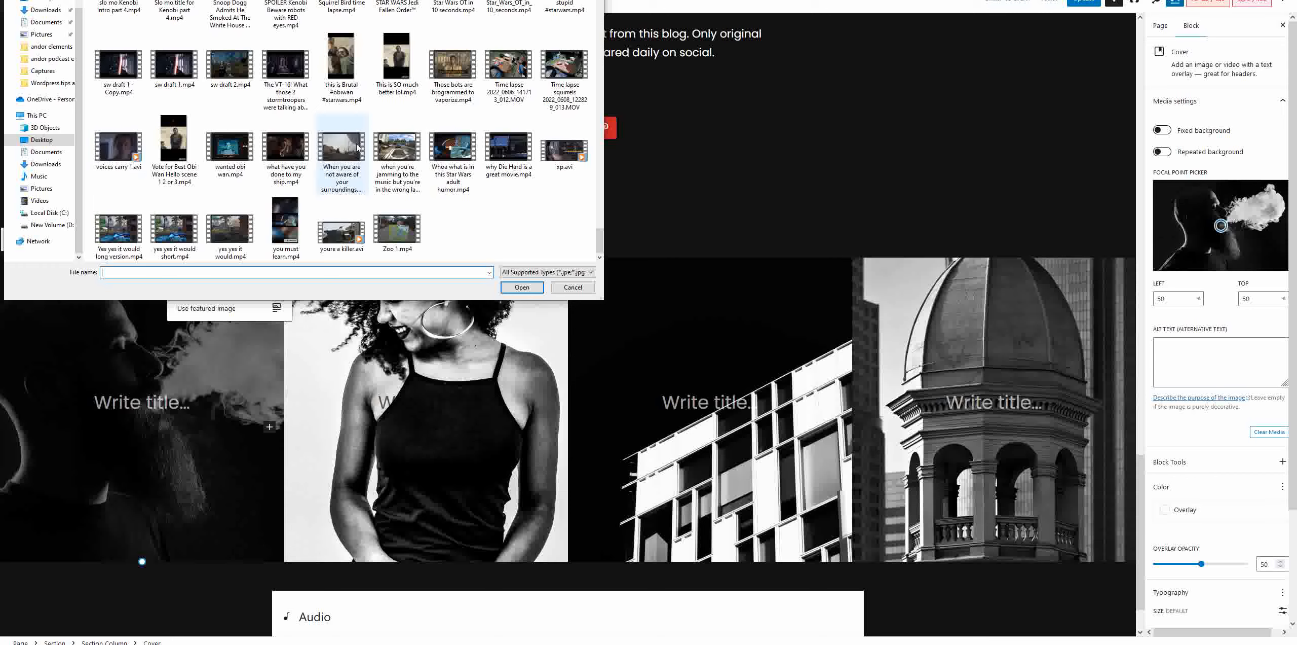
pyautogui.scroll(15, 370, 147)
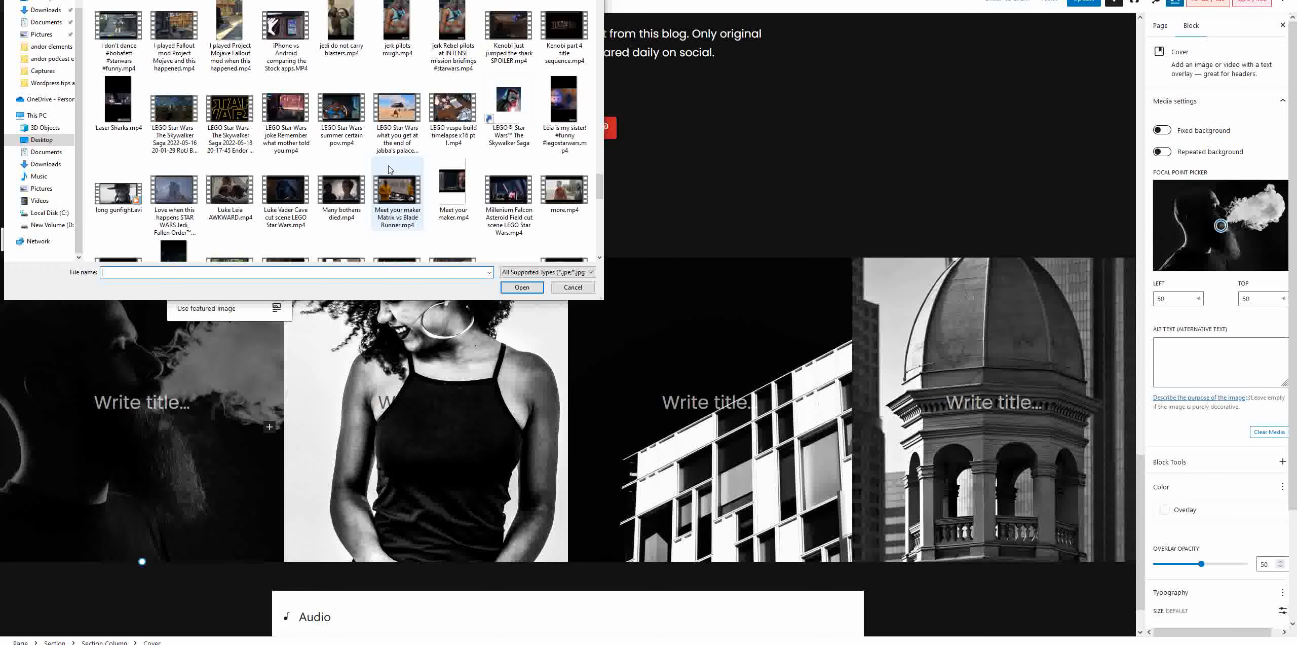
pyautogui.scroll(5, 390, 169)
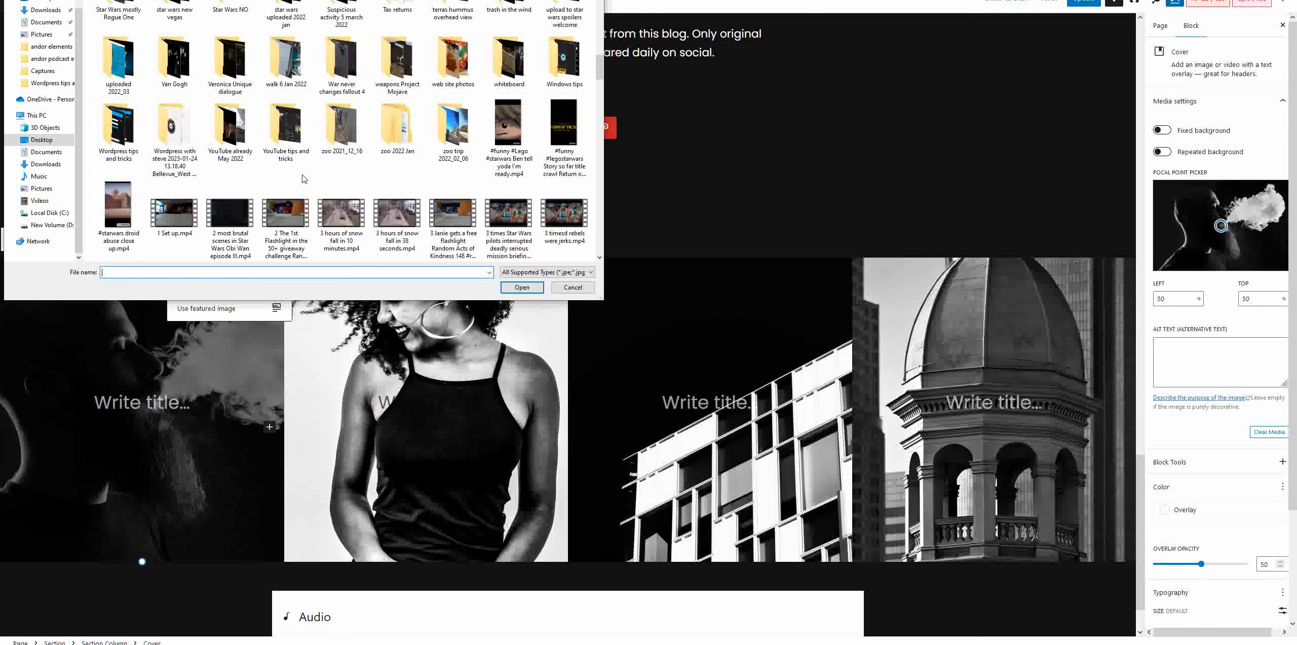
pyautogui.click(457, 162)
pyautogui.doubleClick(458, 162)
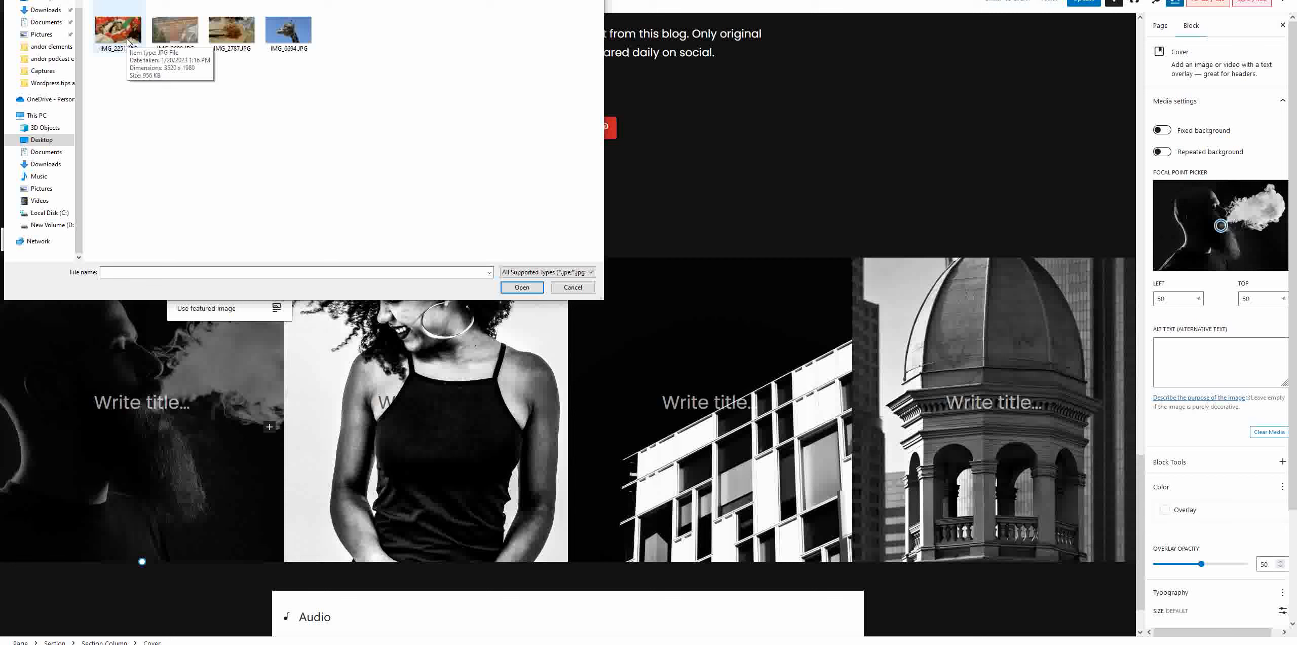
# - Upload IMG_2608.JPG as the first cover's image and shift its focal point to about 88% from the left
pyautogui.click(184, 34)
pyautogui.click(513, 287)
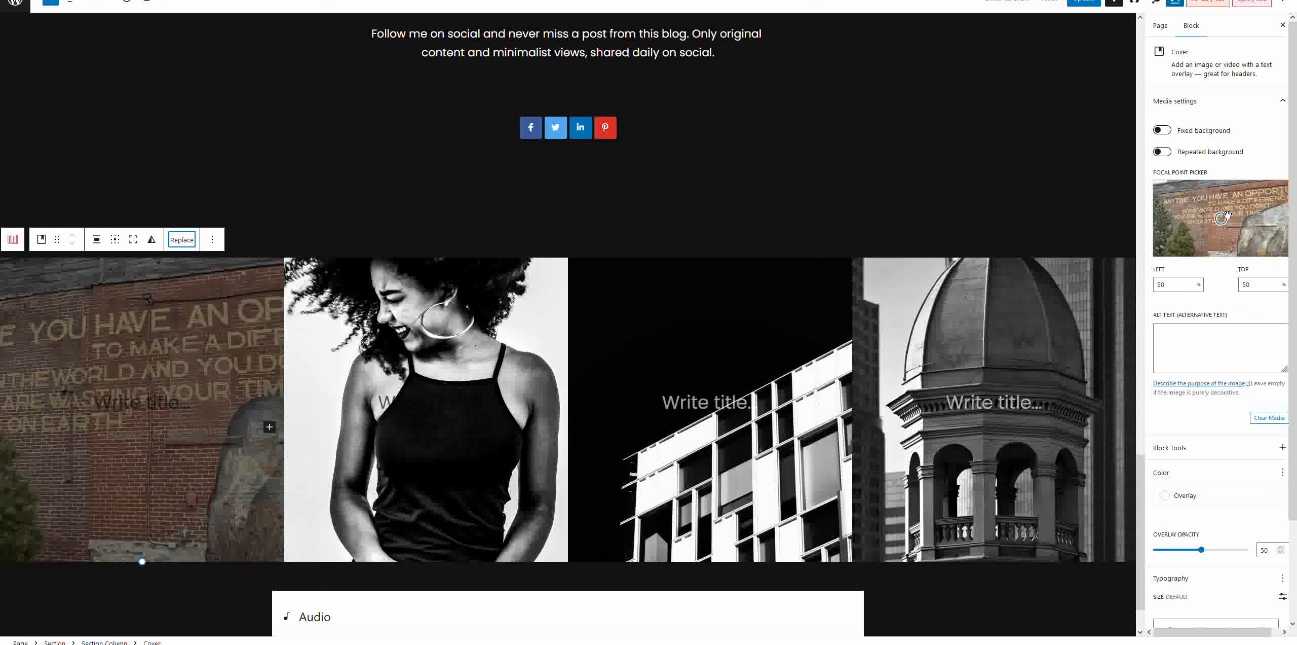
pyautogui.moveTo(1221, 219); pyautogui.dragTo(1272, 221)
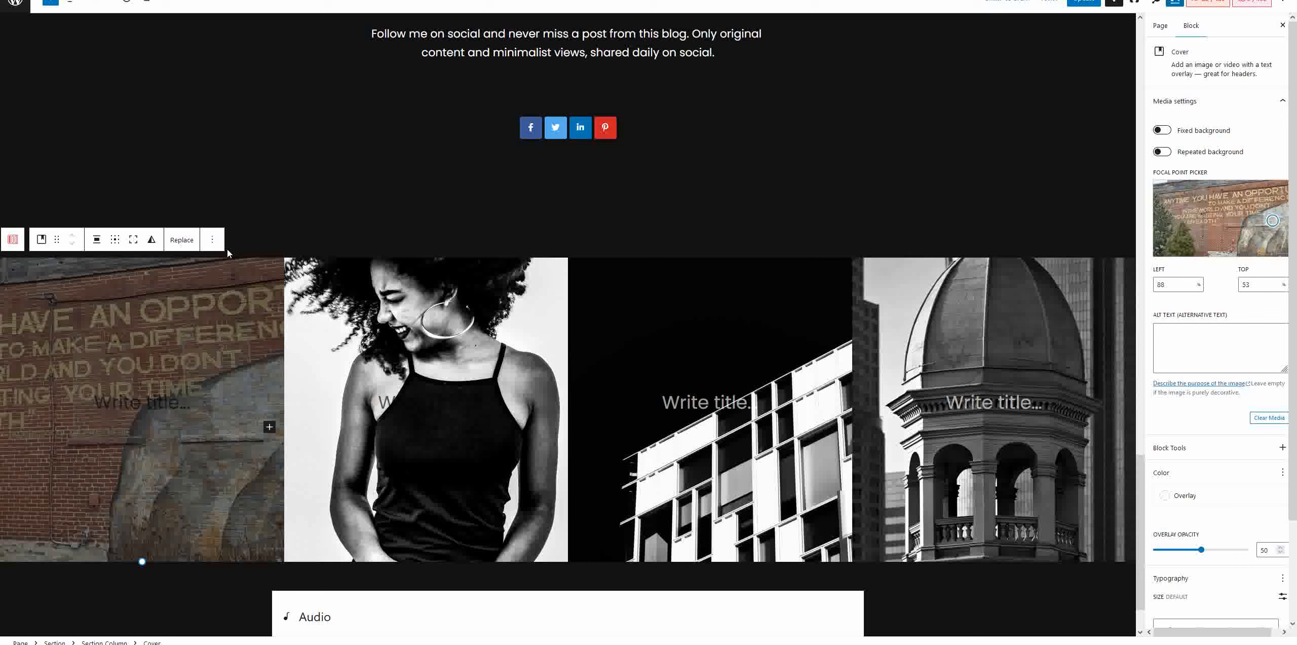
# - Replace the second cover's image of the laughing woman by uploading IMG_2251.JPG
pyautogui.click(442, 312)
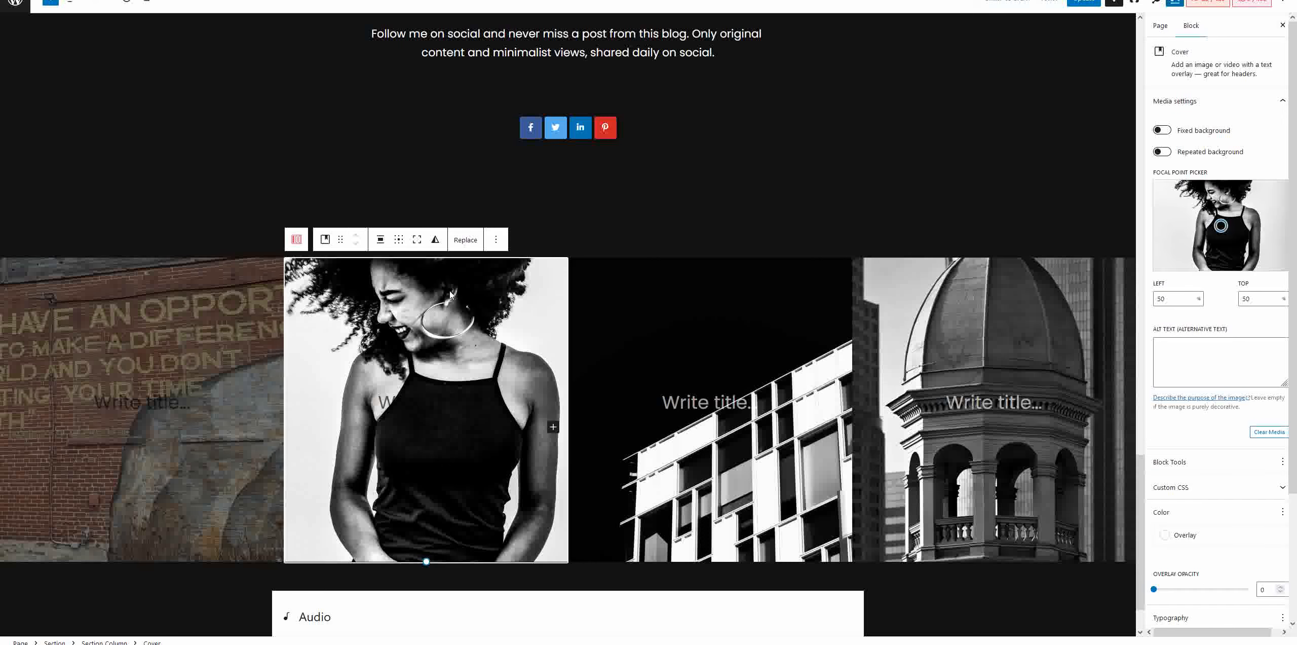
pyautogui.click(466, 242)
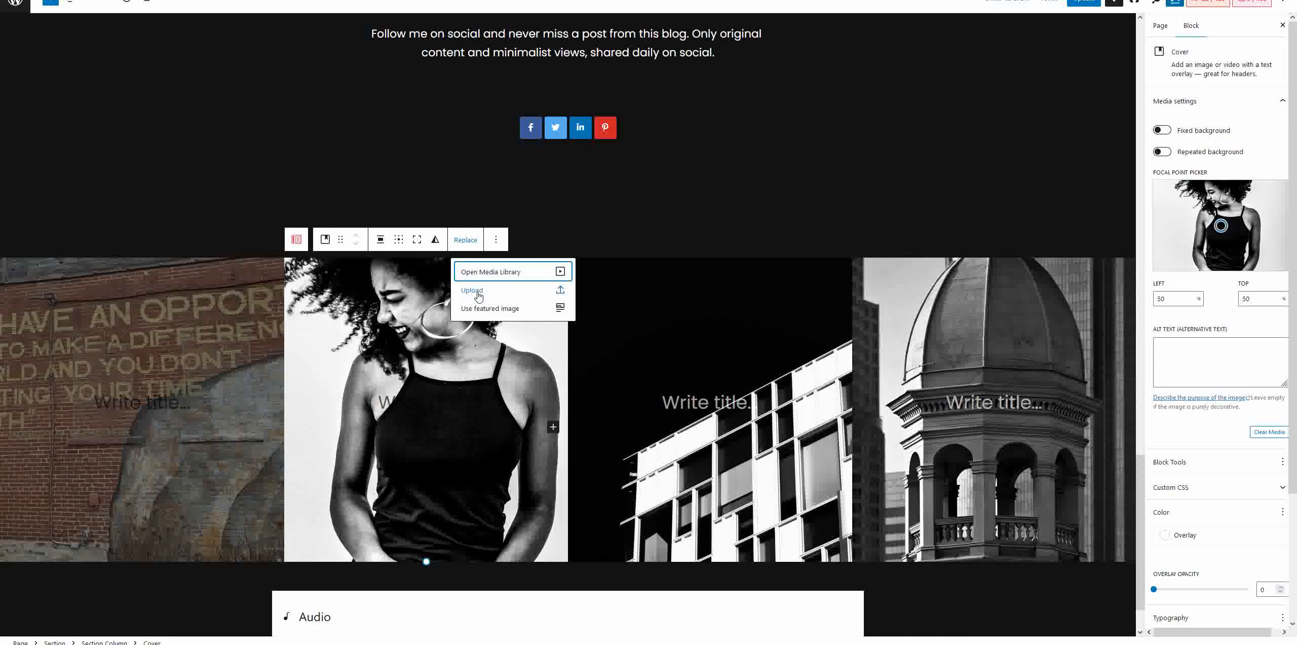
pyautogui.click(477, 293)
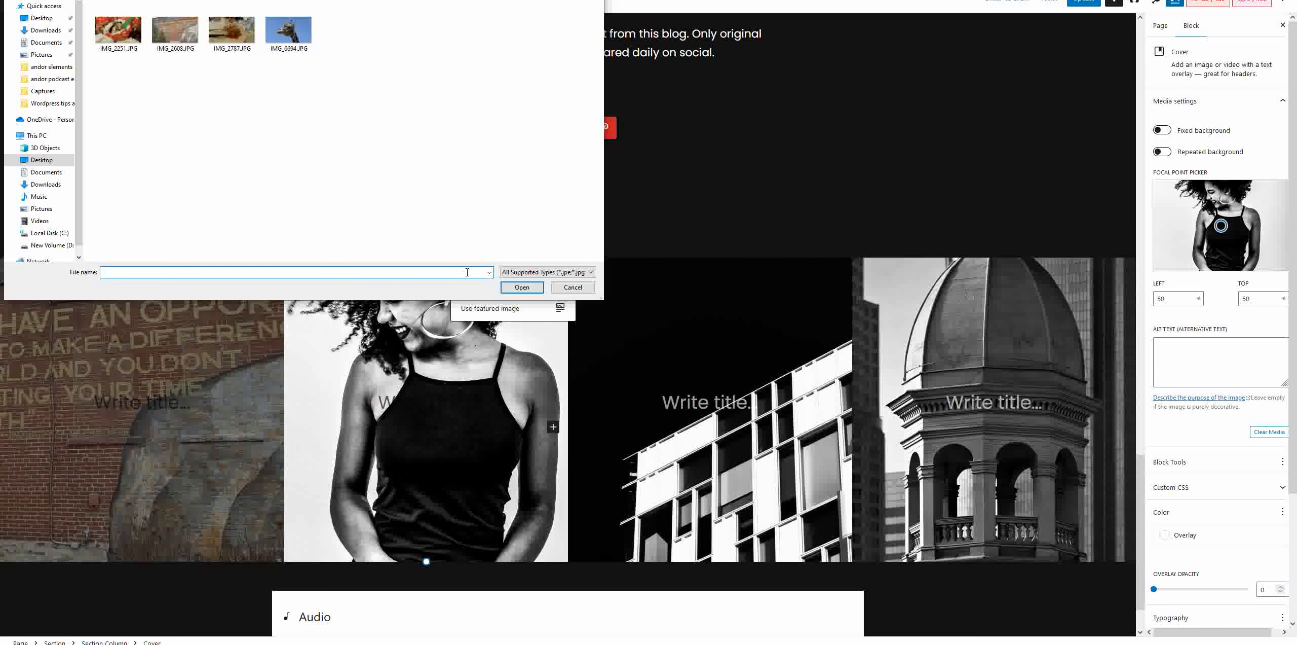
pyautogui.click(125, 36)
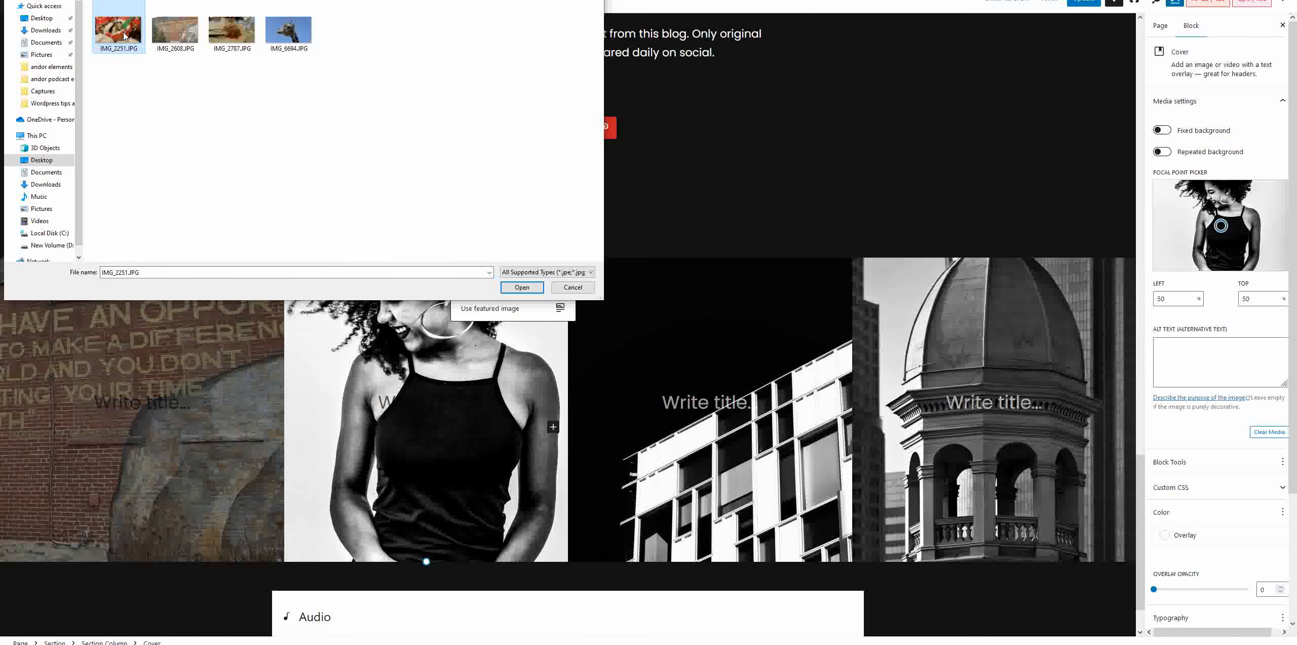
pyautogui.click(514, 289)
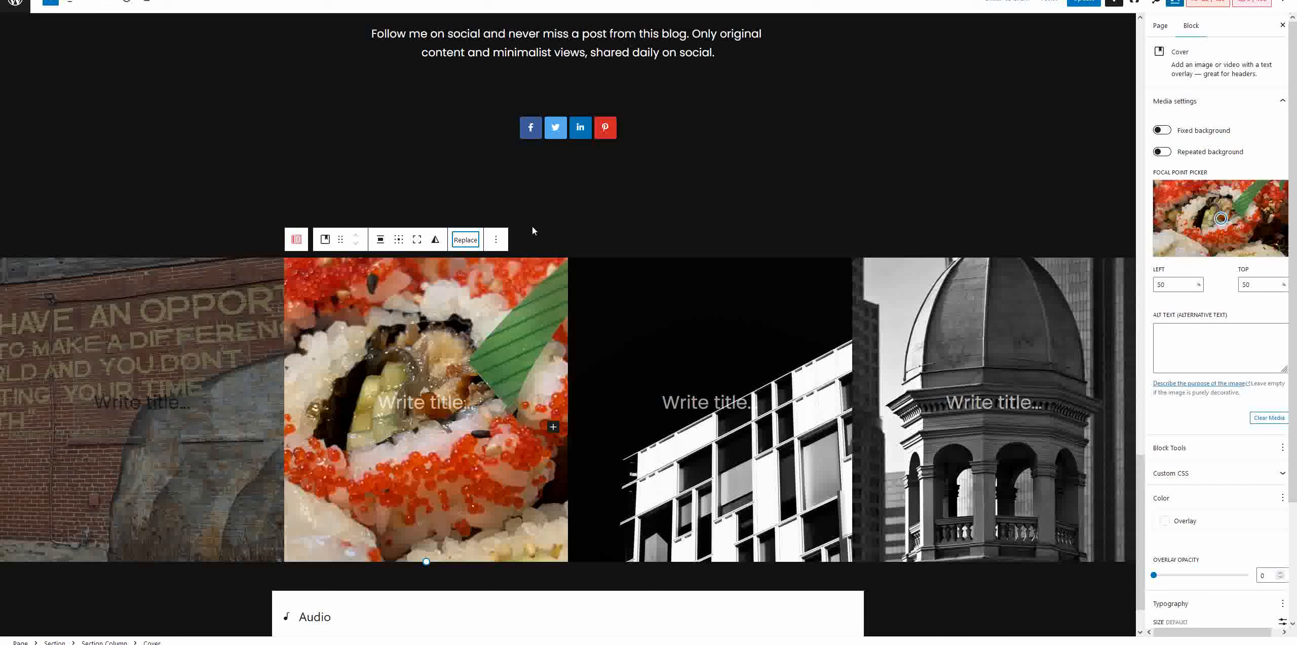
# - Replace the third cover's image of the white building by uploading IMG_6694.JPG
pyautogui.click(716, 361)
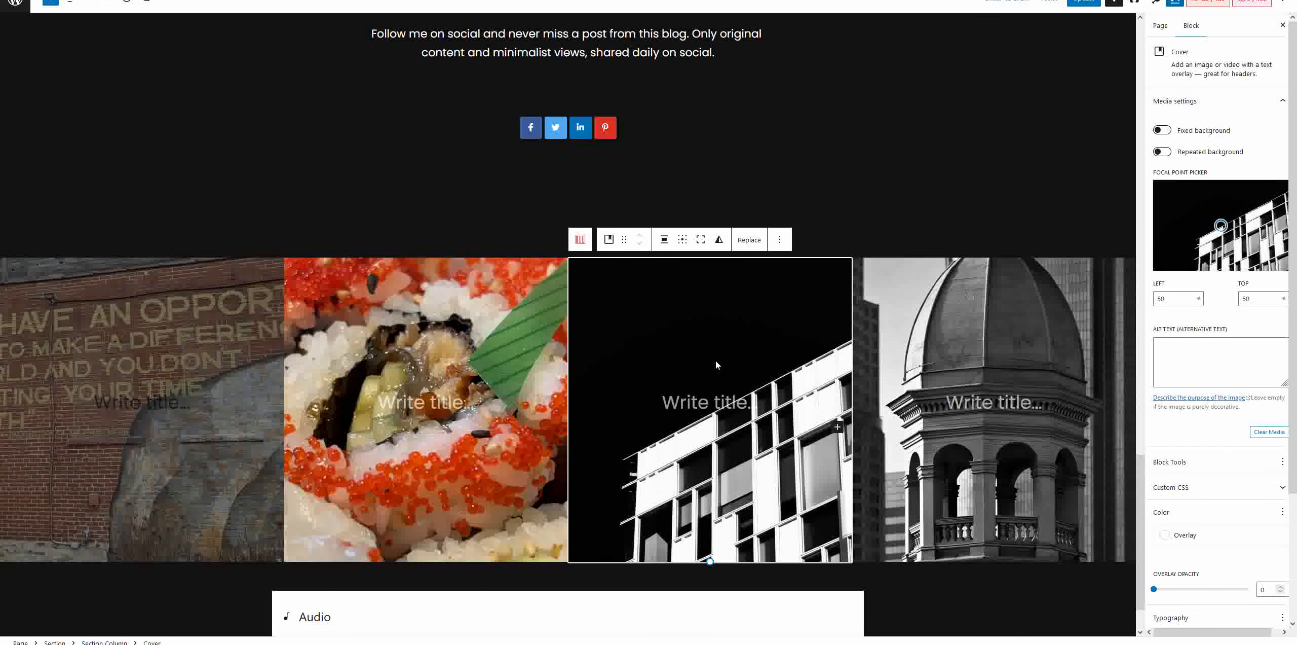
pyautogui.click(750, 240)
pyautogui.click(757, 292)
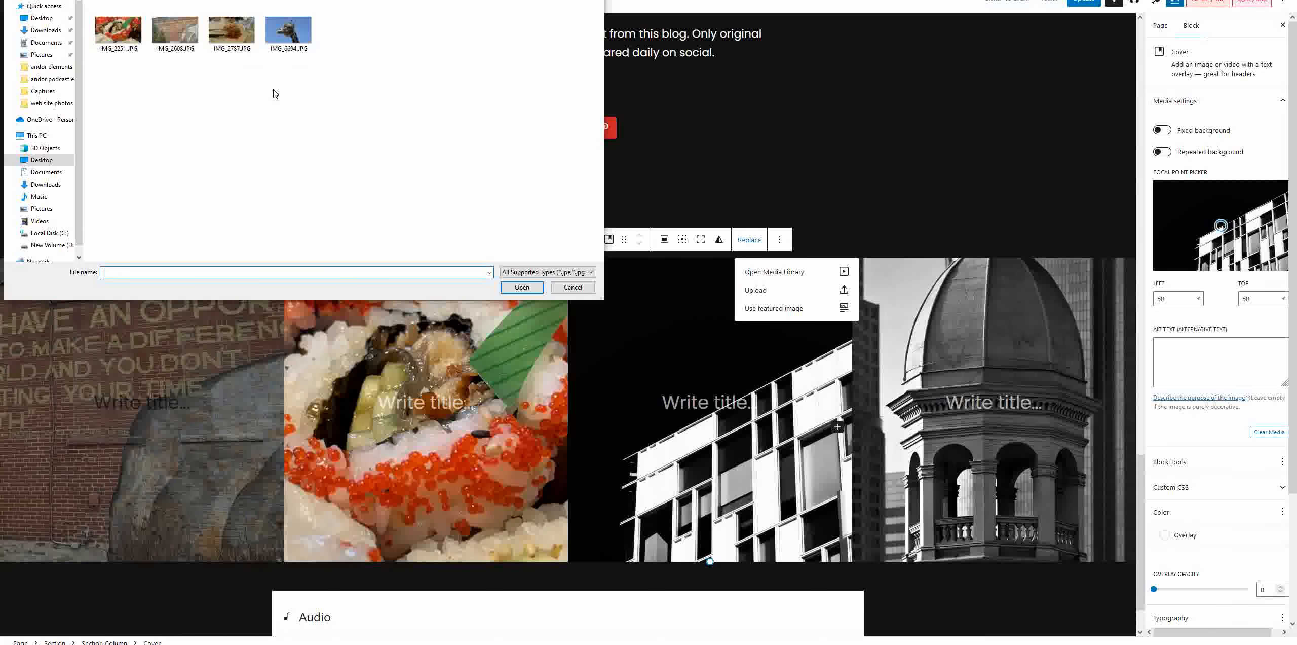
pyautogui.click(296, 36)
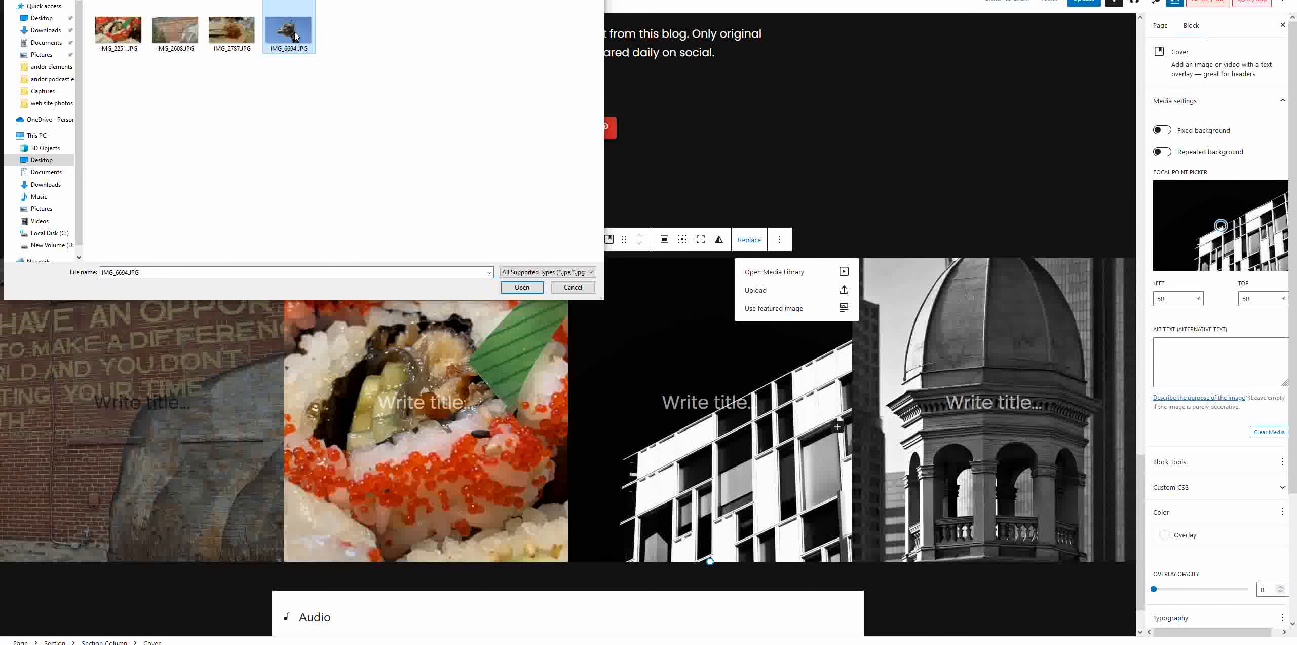
pyautogui.click(520, 287)
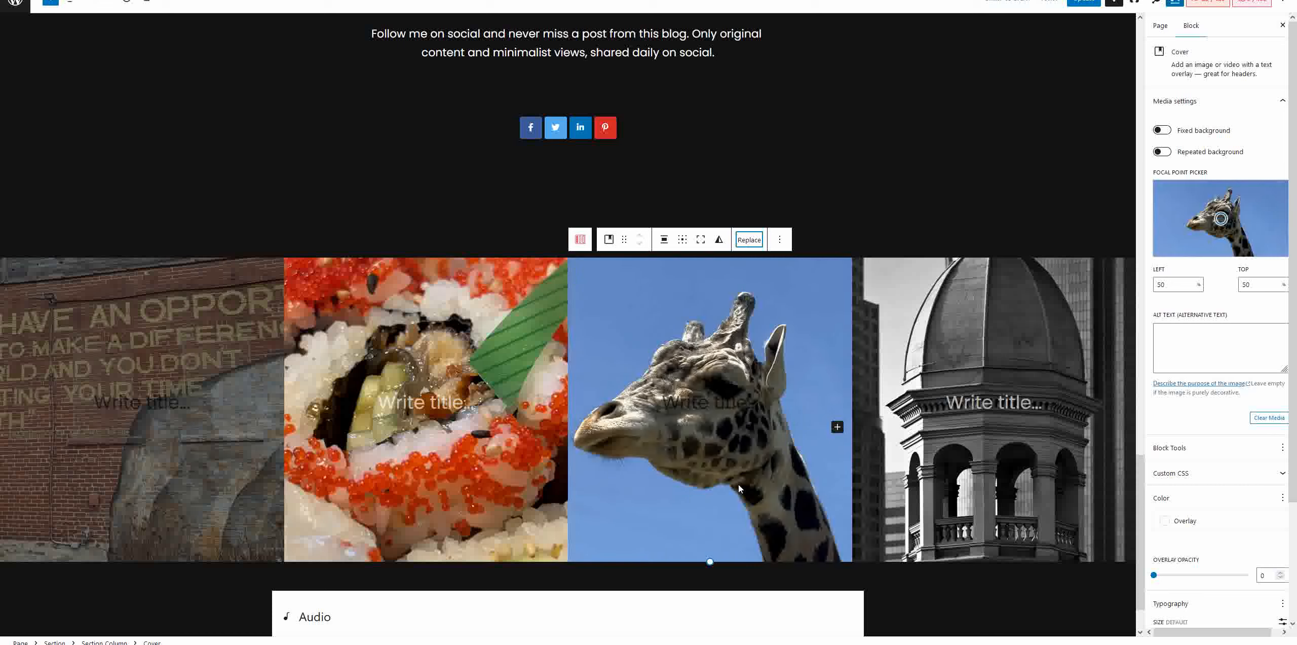
pyautogui.click(1008, 414)
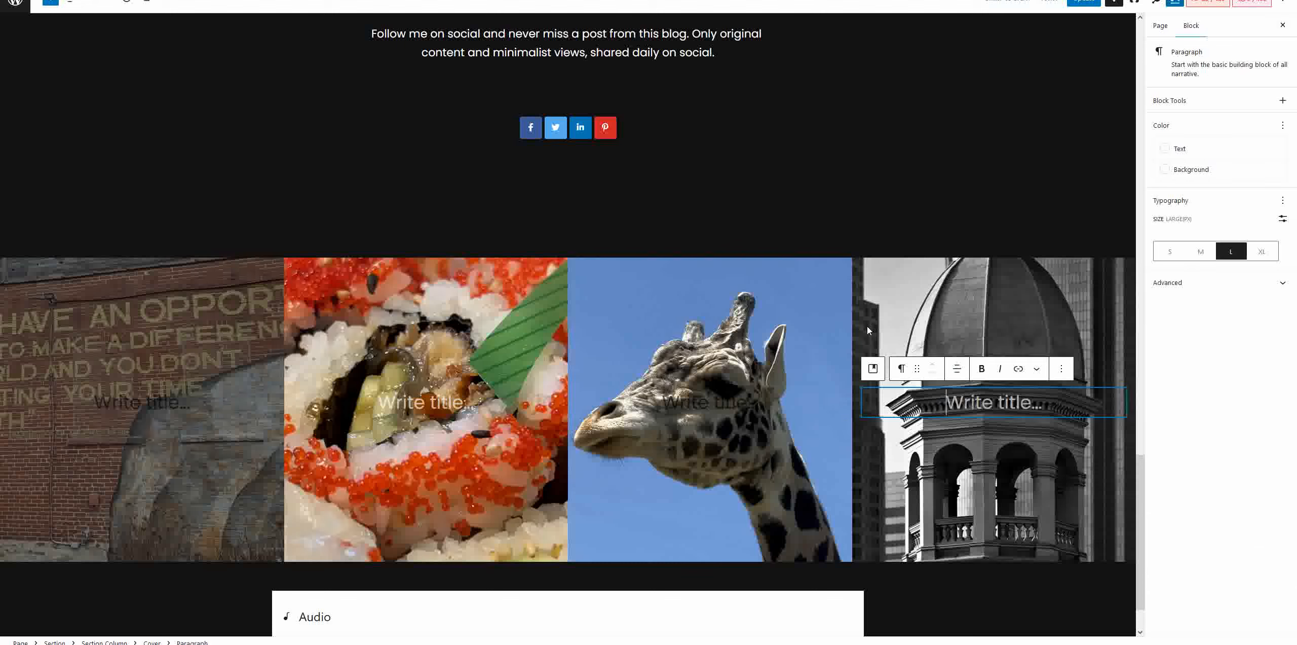
pyautogui.click(1010, 309)
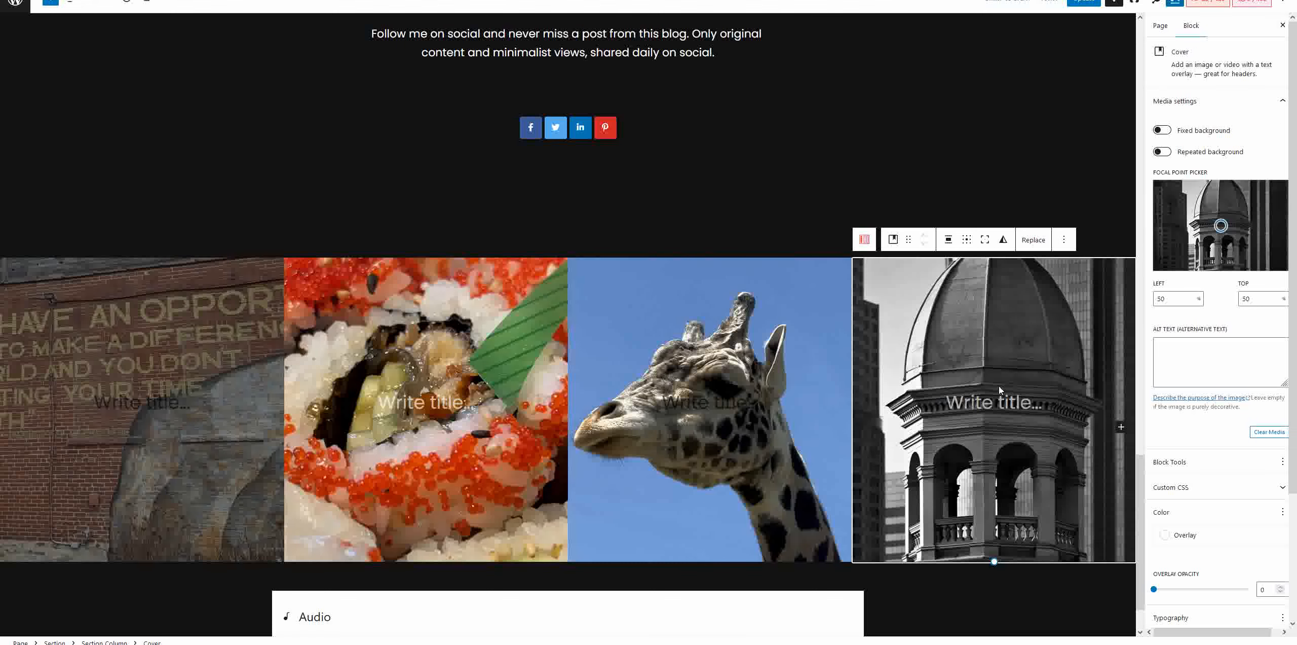
pyautogui.click(1037, 243)
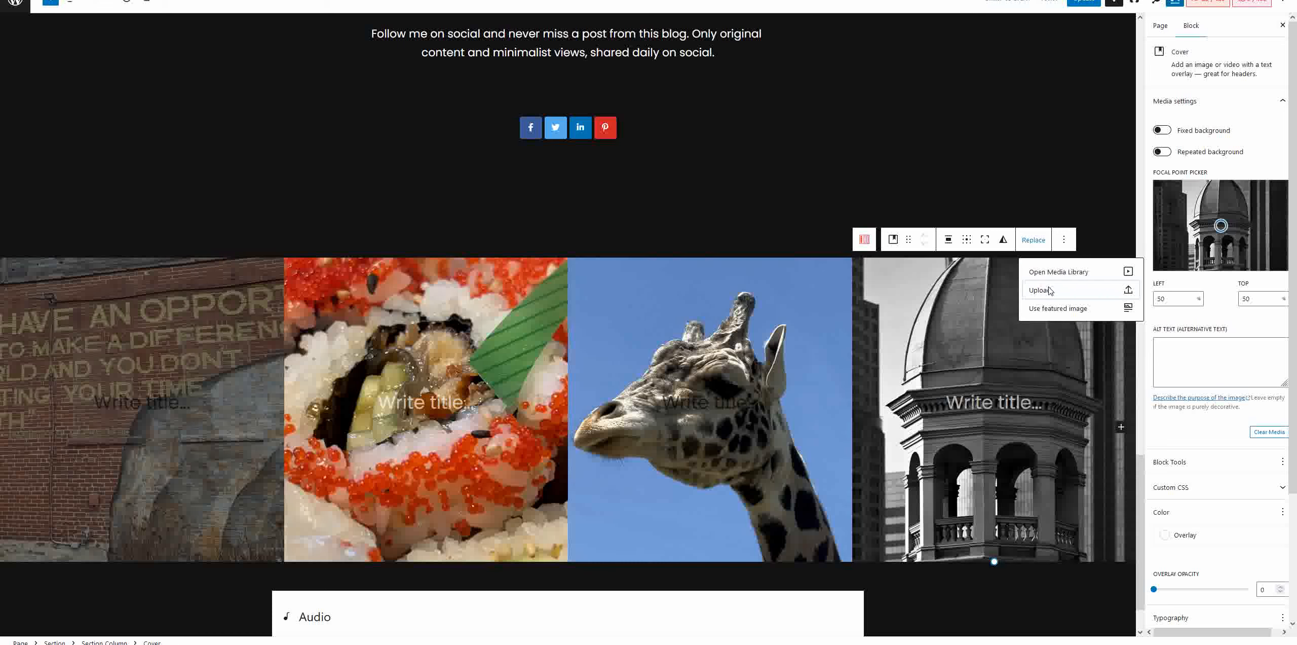
pyautogui.click(1049, 290)
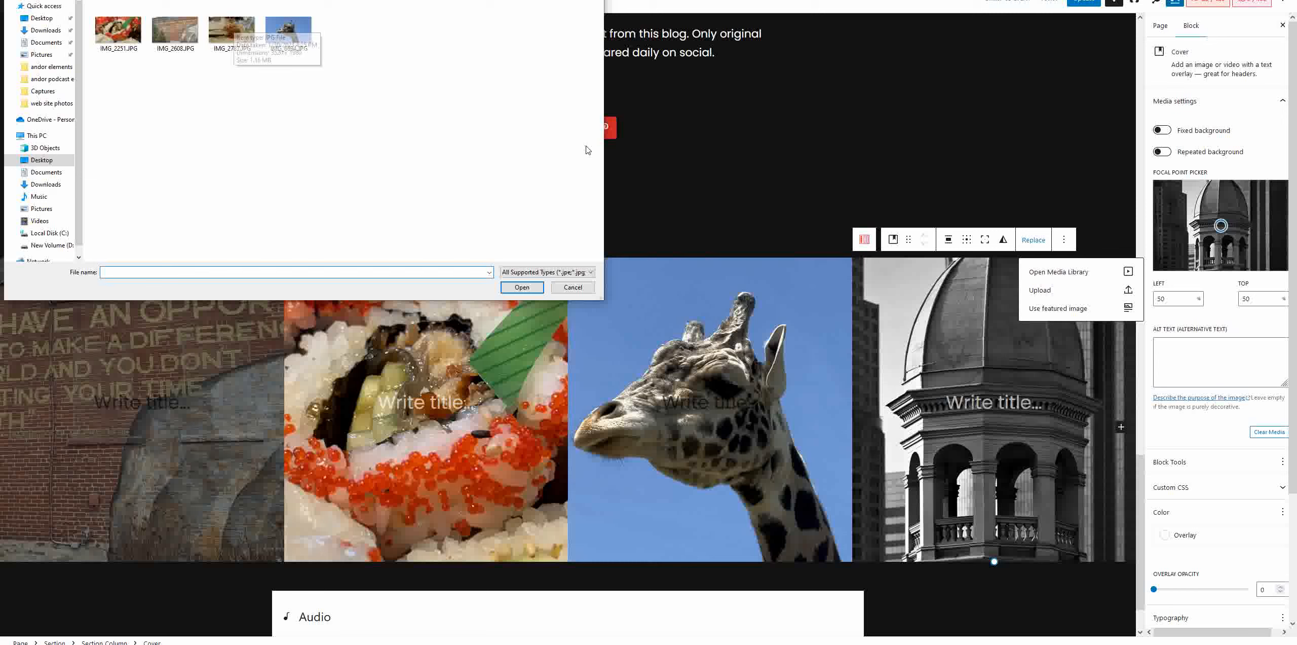
pyautogui.click(581, 289)
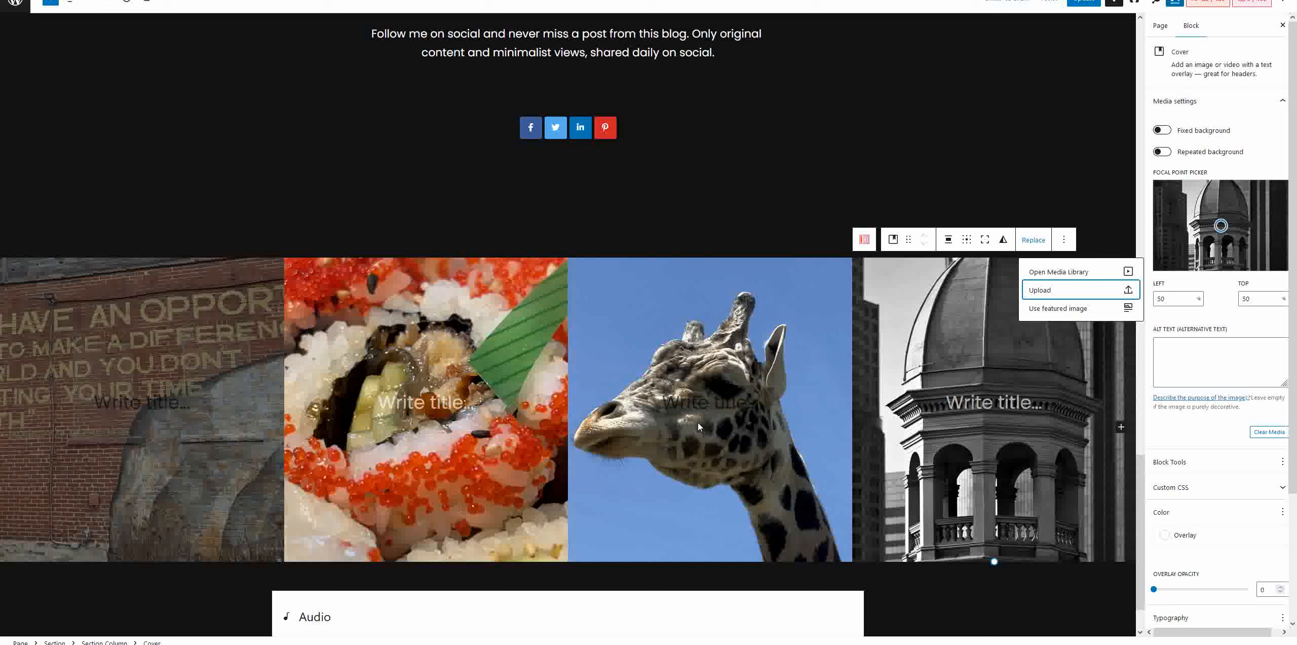
# - In the paragraph under "Follow along the journey", change "social" to "socials" in the first sentence and "this blog" to "my blog"
pyautogui.scroll(7, 546, 440)
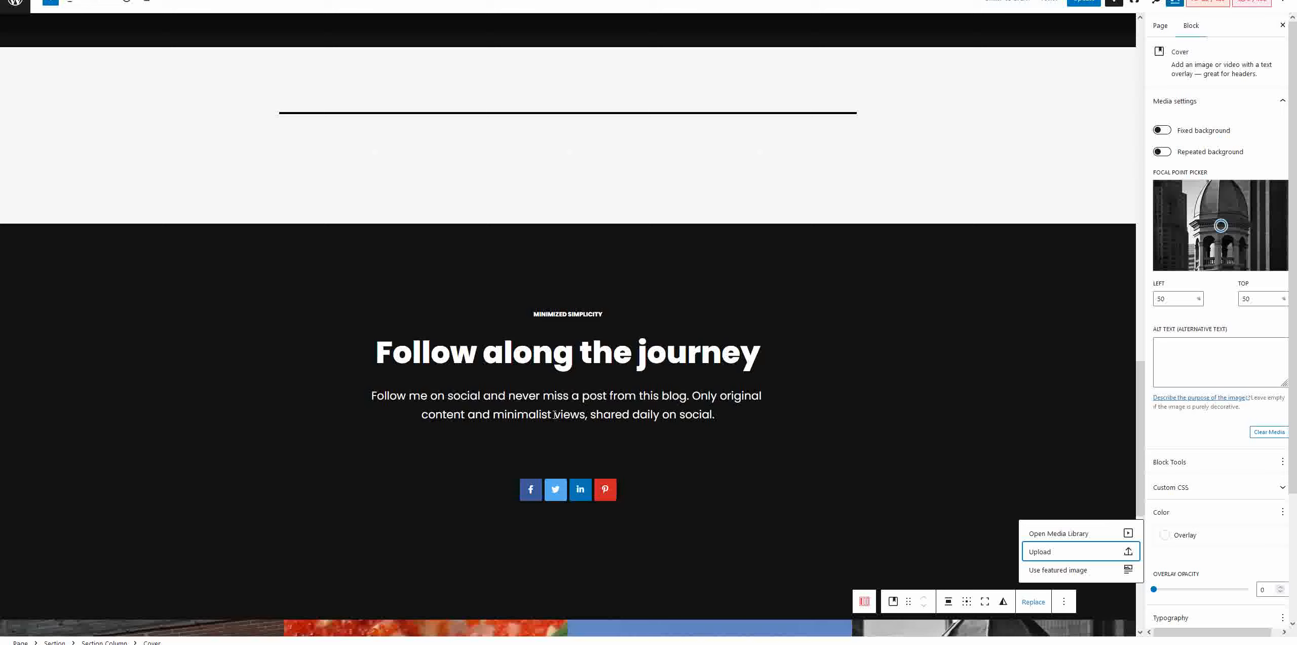
pyautogui.click(610, 408)
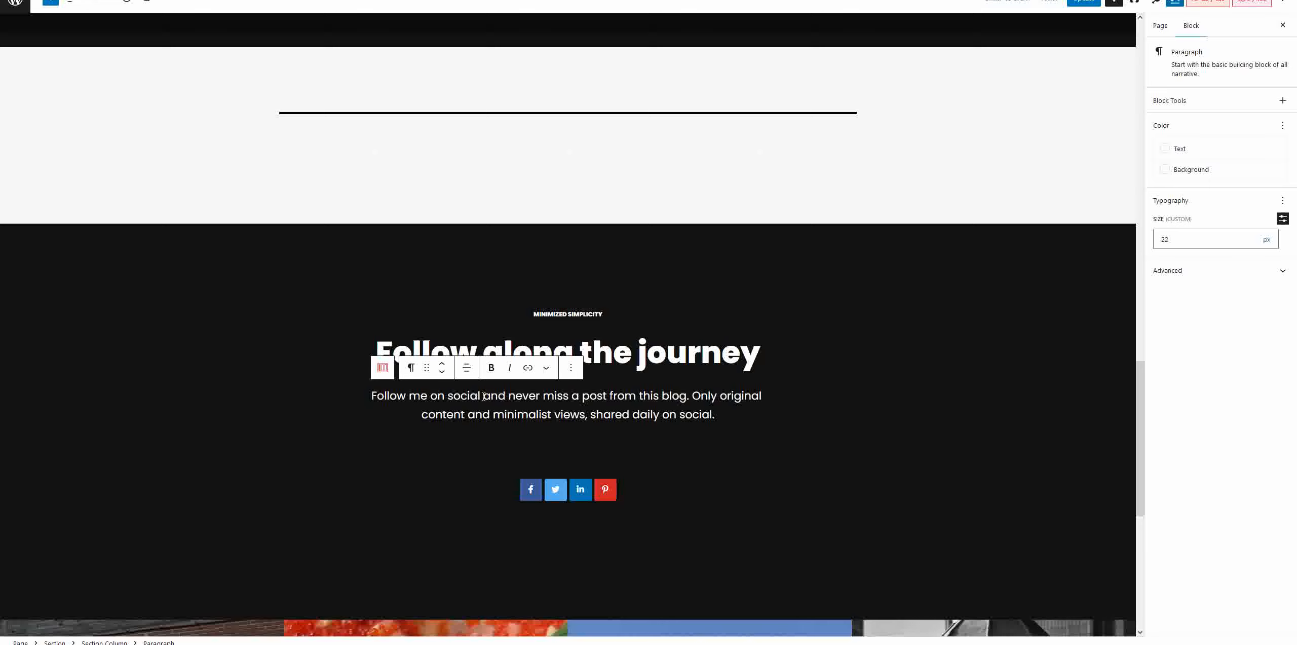
pyautogui.write('s')
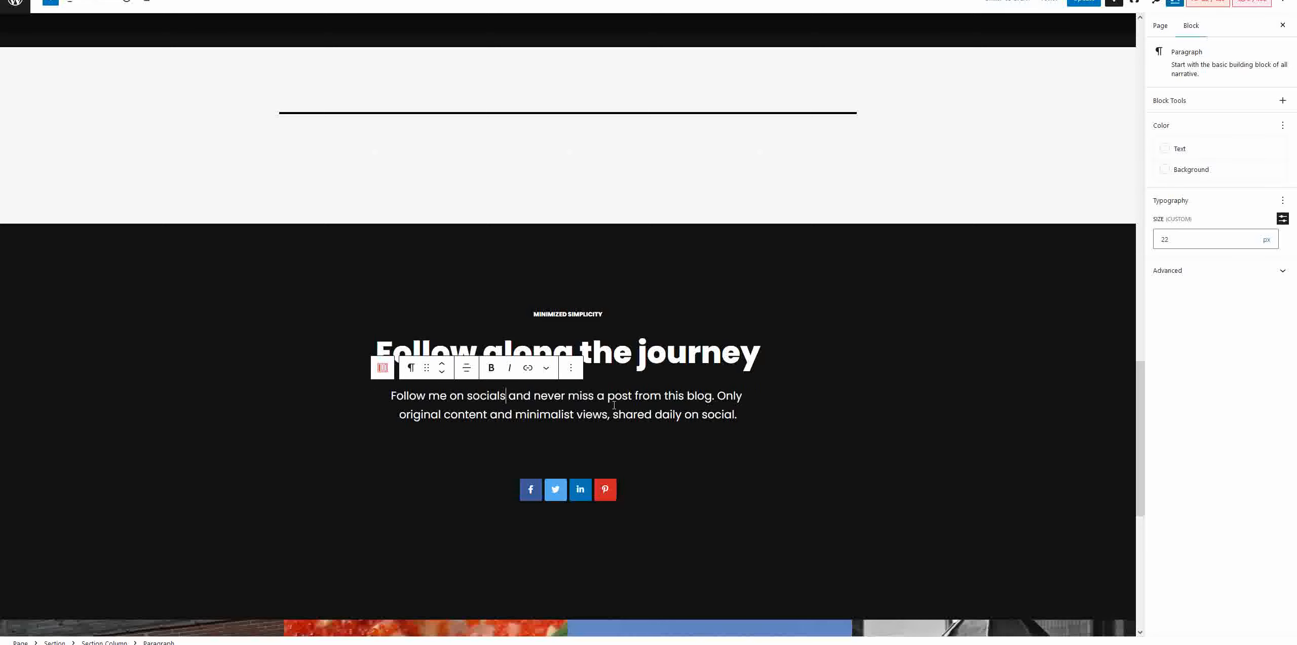
pyautogui.click(684, 399)
pyautogui.press('BackSpace')
pyautogui.press('BackSpace')
pyautogui.press('BackSpace')
pyautogui.press('BackSpace')
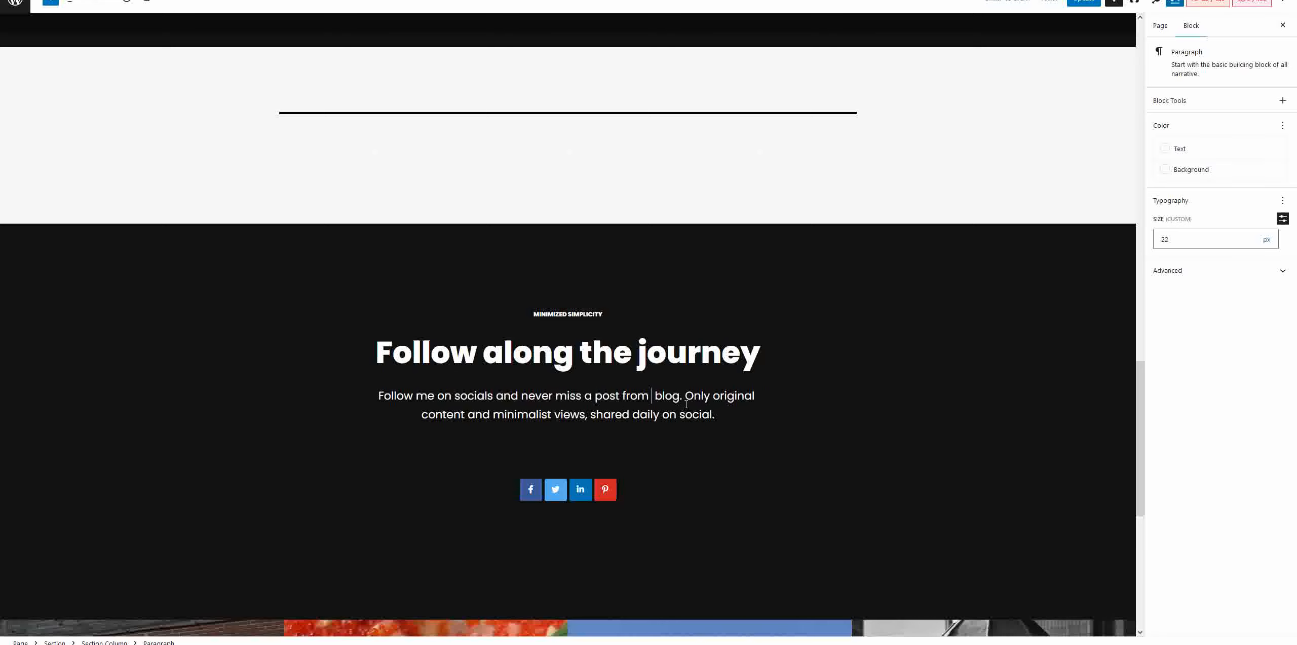
pyautogui.write('my')
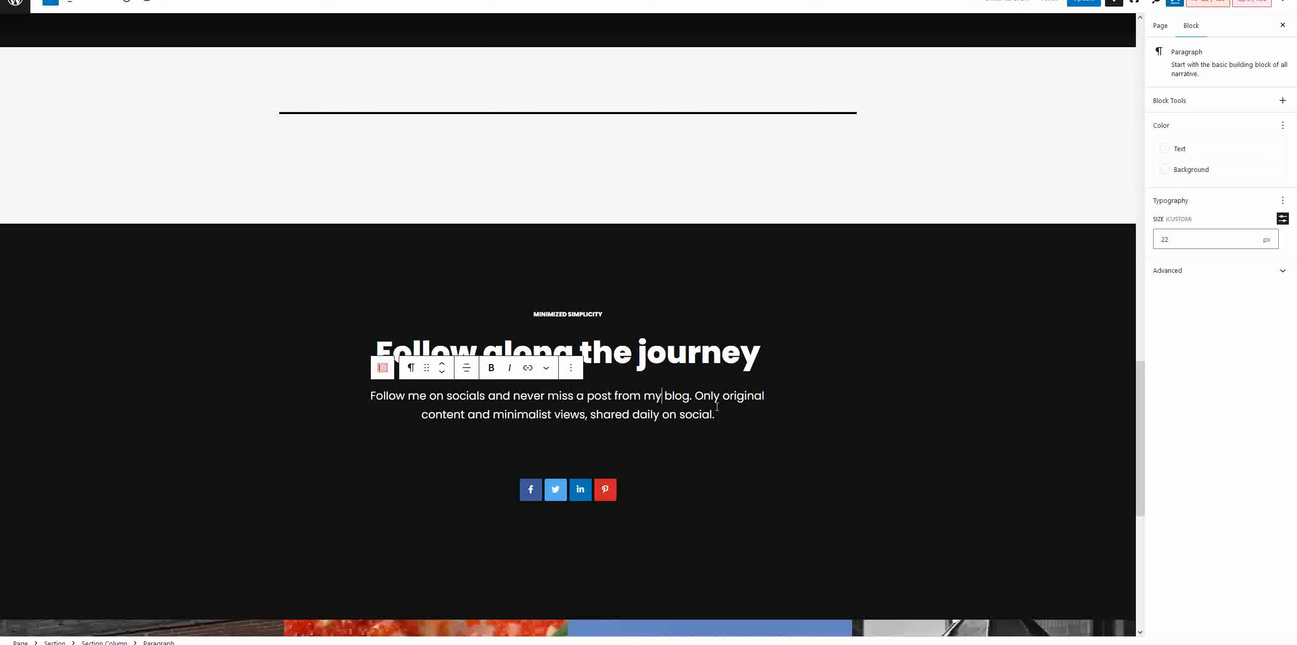
# - Delete the paragraph's second sentence, "Only original content and minimalist views, shared daily on social."
pyautogui.moveTo(514, 428)
pyautogui.moveTo(714, 414); pyautogui.dragTo(697, 397)
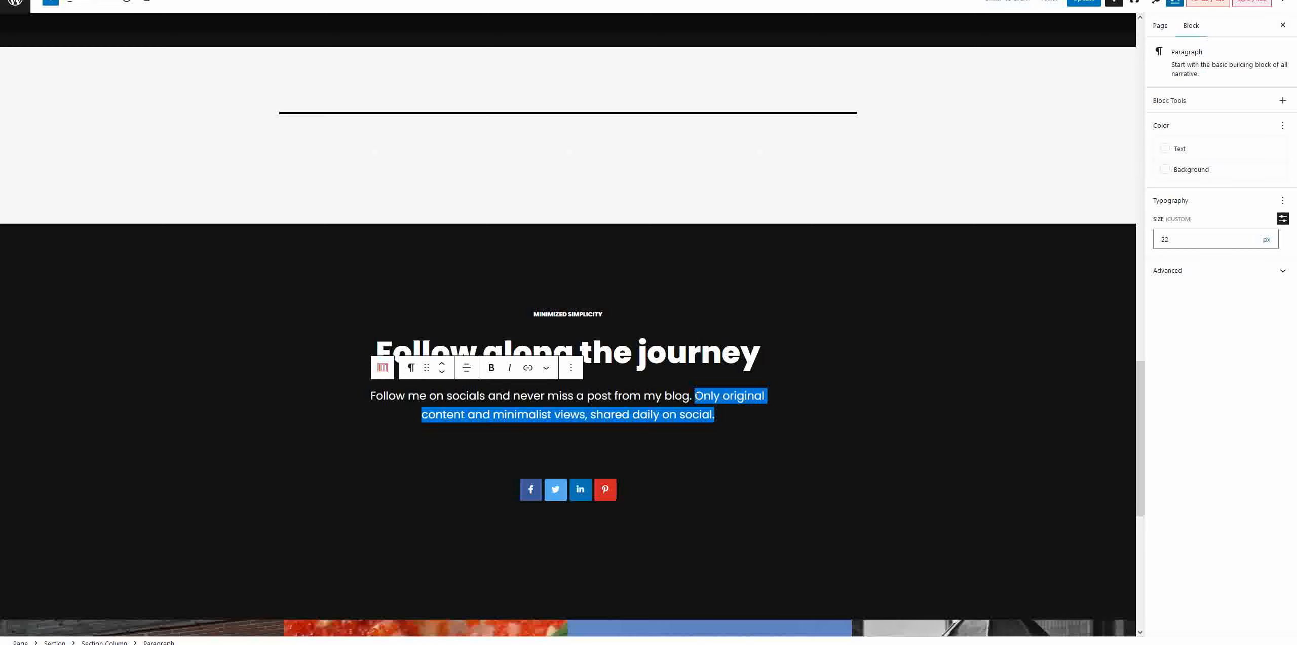
pyautogui.press('BackSpace')
pyautogui.press('BackSpace')
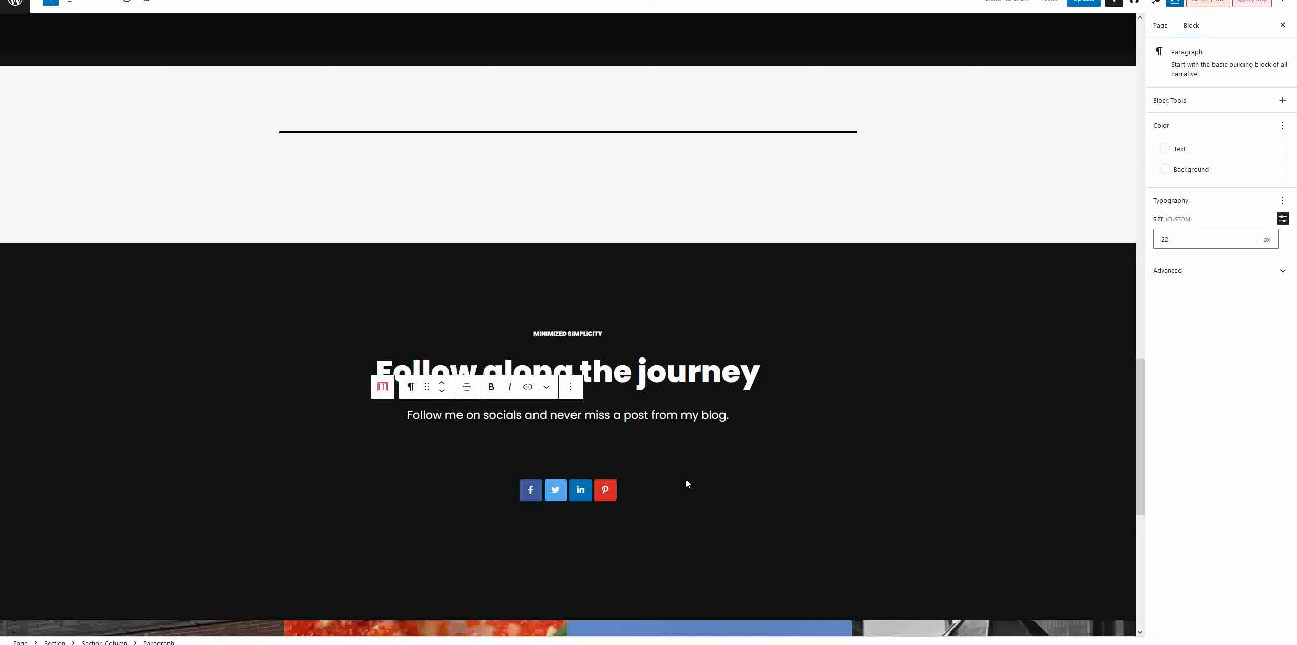
pyautogui.click(694, 307)
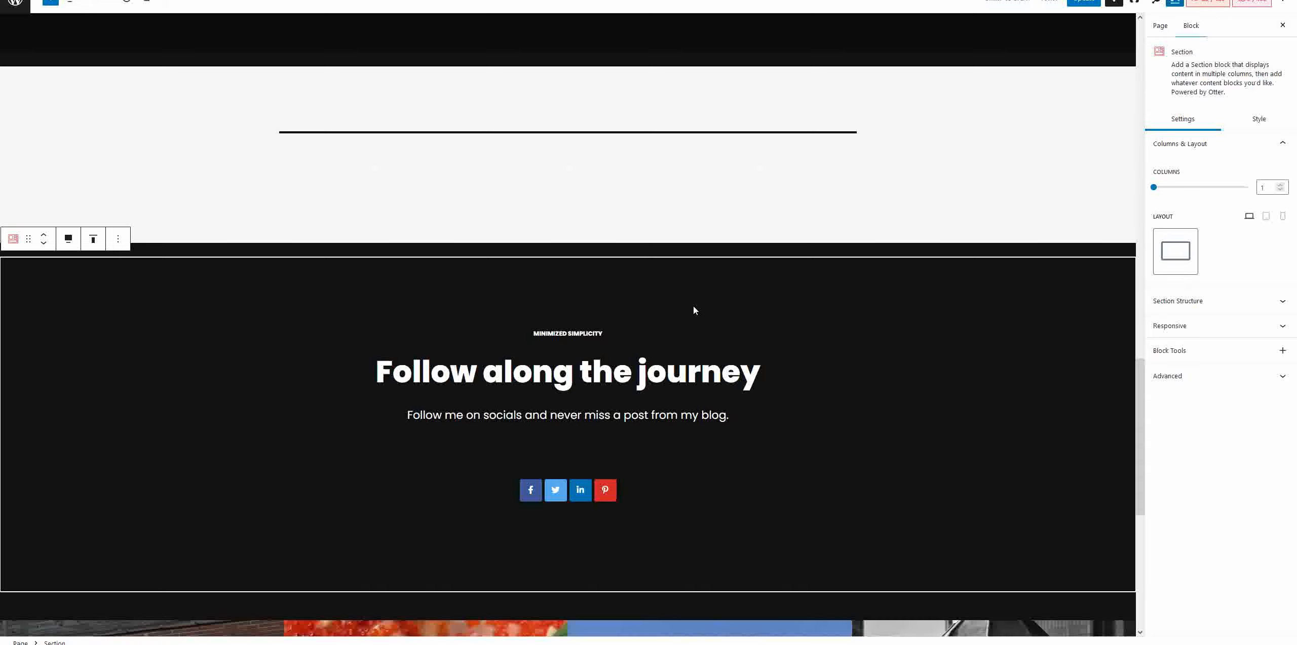
# - Hide the Pinterest button in the sharing icons block under the "Follow along the journey" text
pyautogui.click(532, 496)
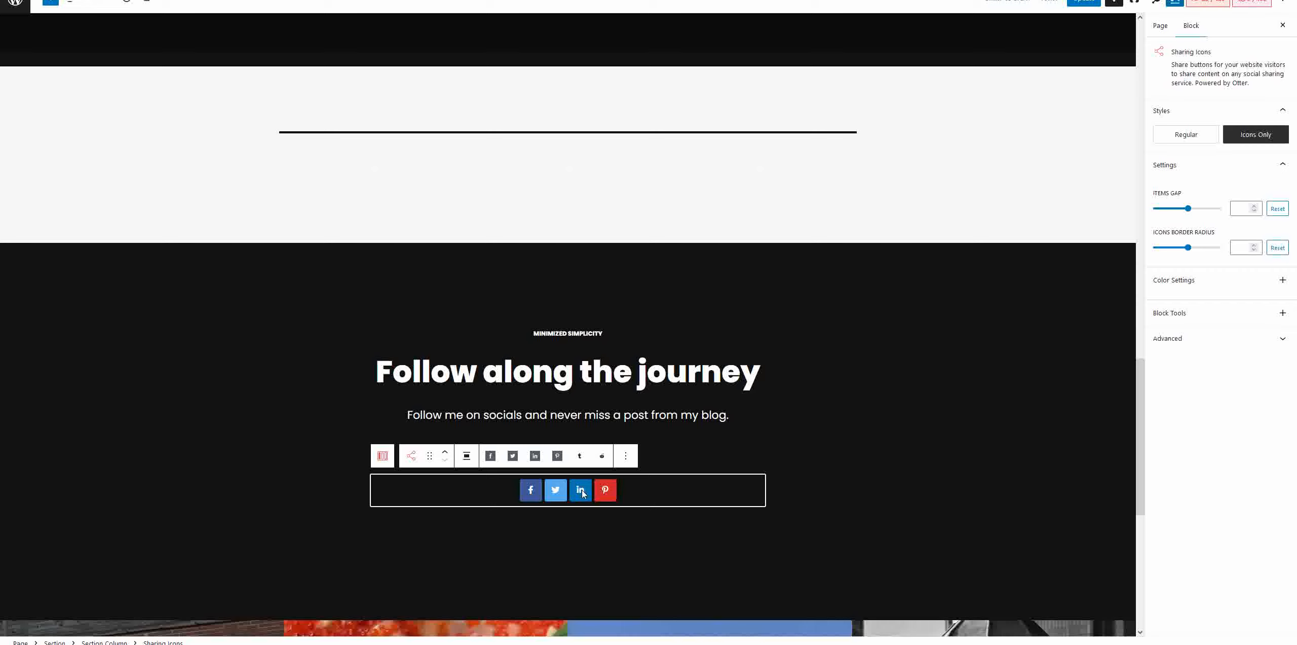
pyautogui.rightClick(607, 489)
pyautogui.press('Escape')
pyautogui.rightClick(557, 459)
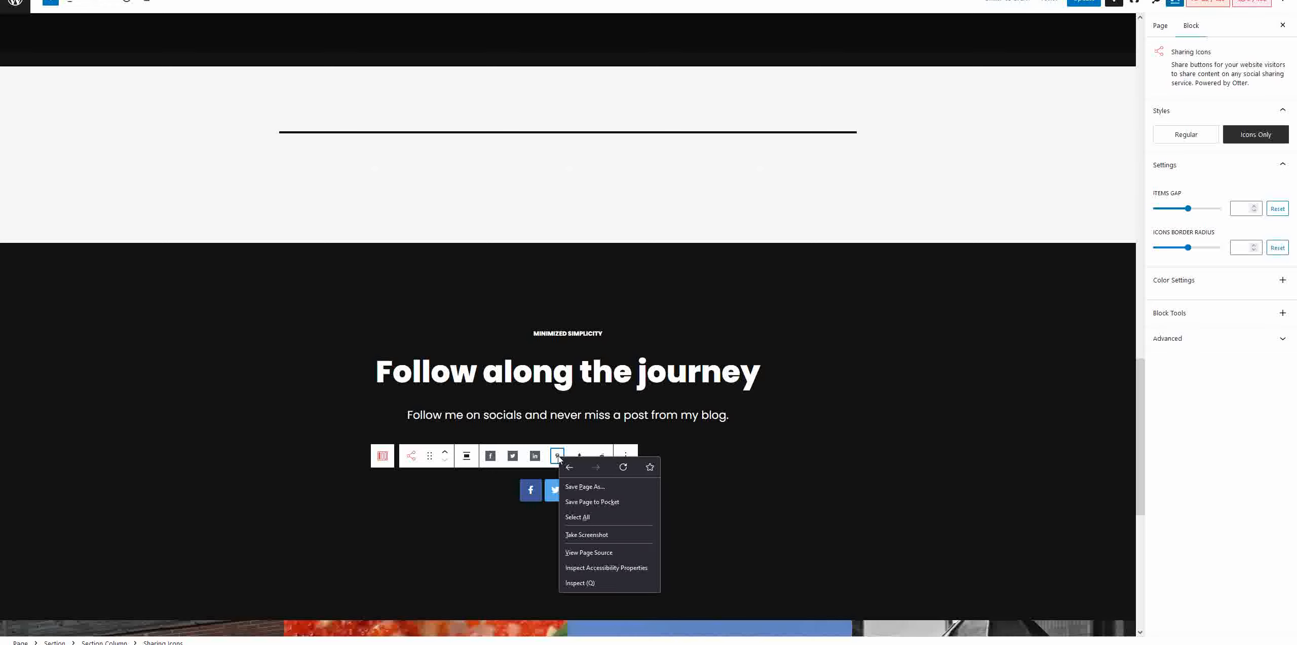
pyautogui.press('Escape')
pyautogui.click(713, 462)
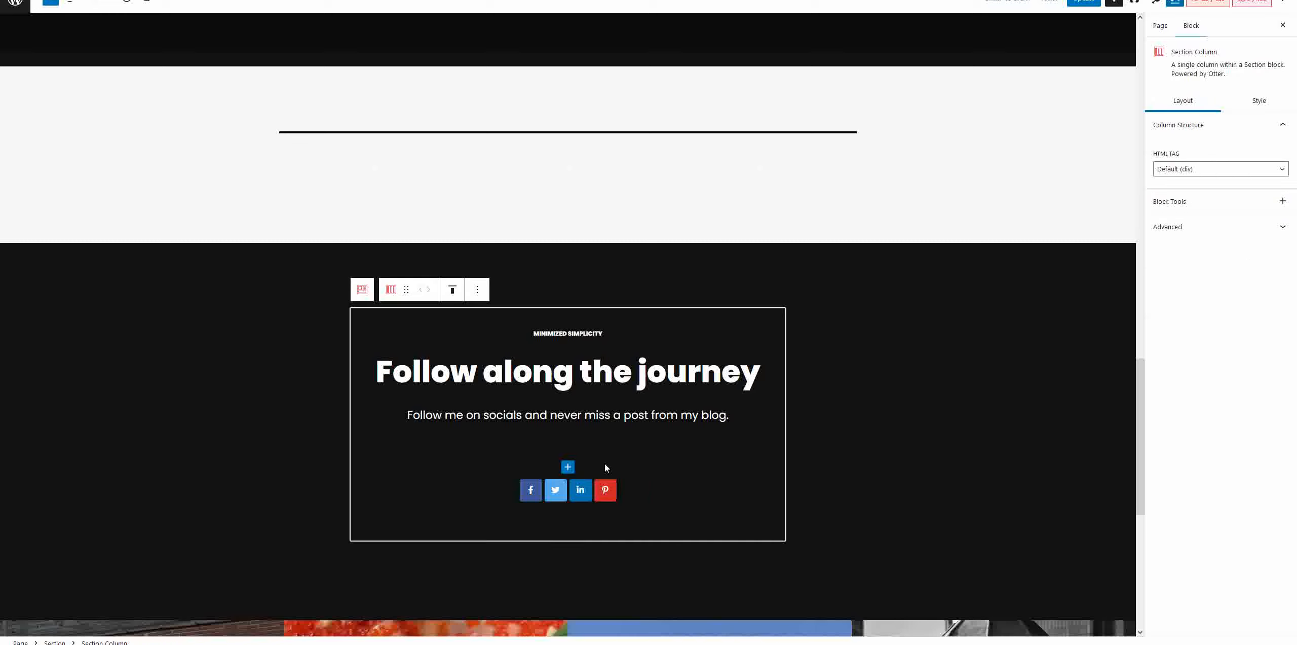
pyautogui.click(607, 492)
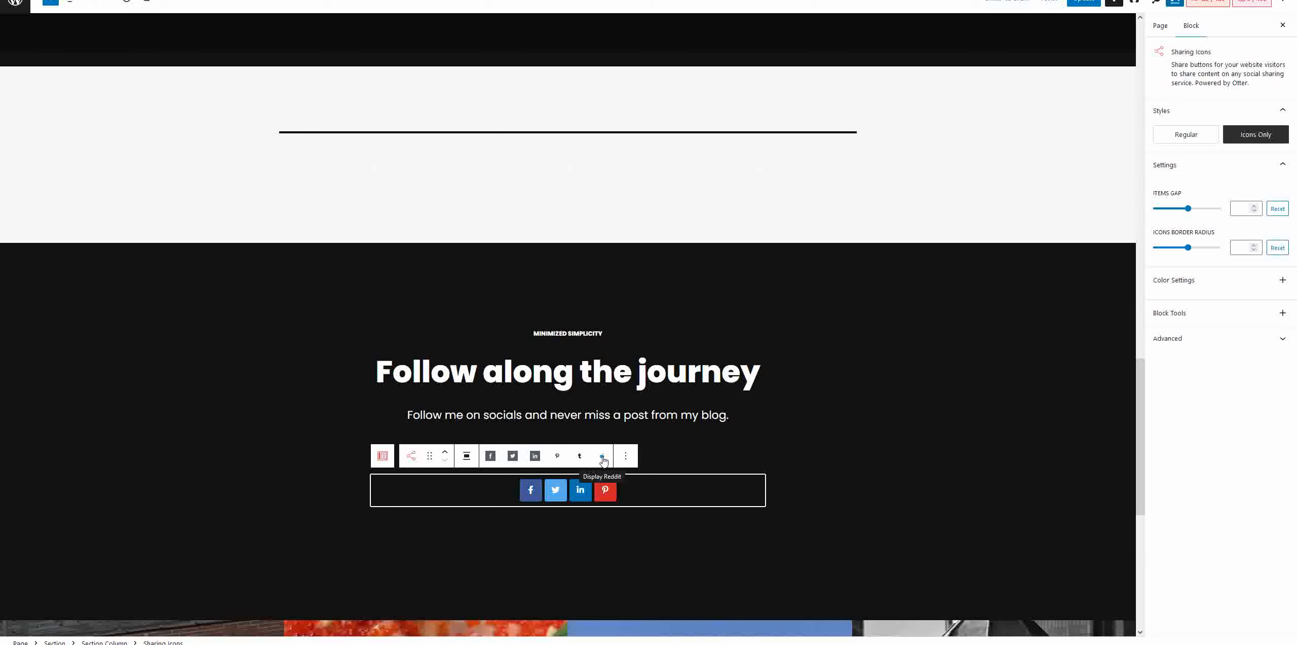
pyautogui.click(627, 458)
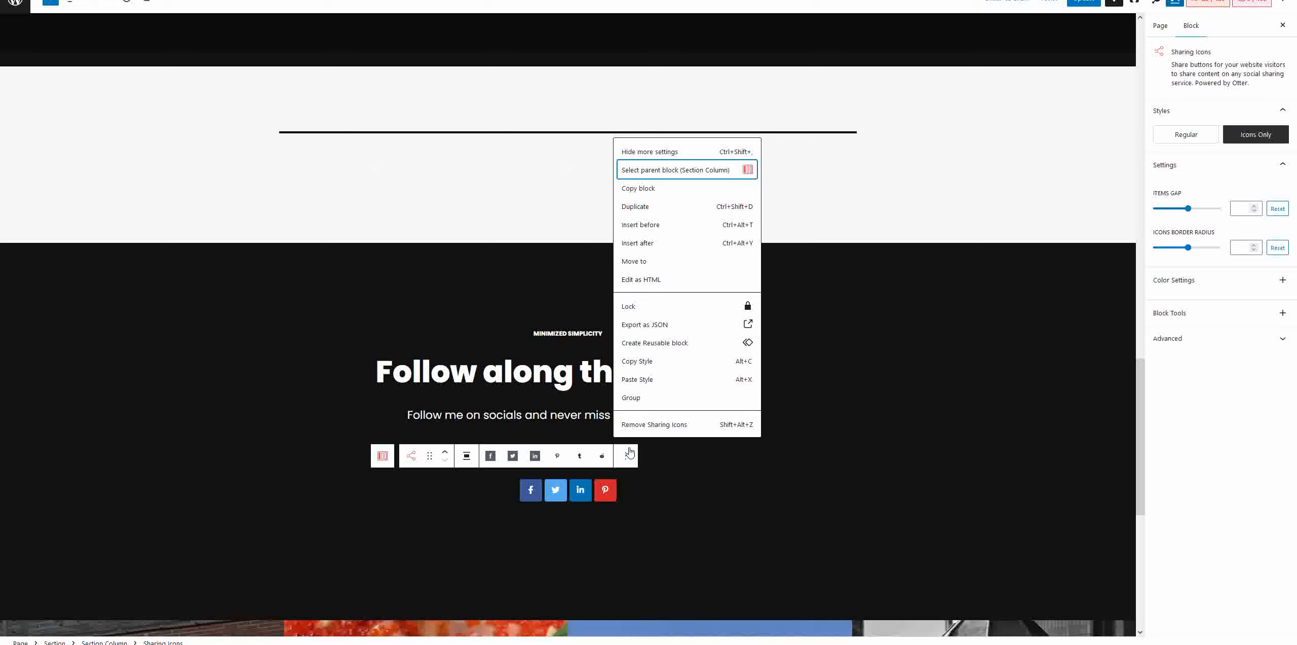
pyautogui.click(653, 427)
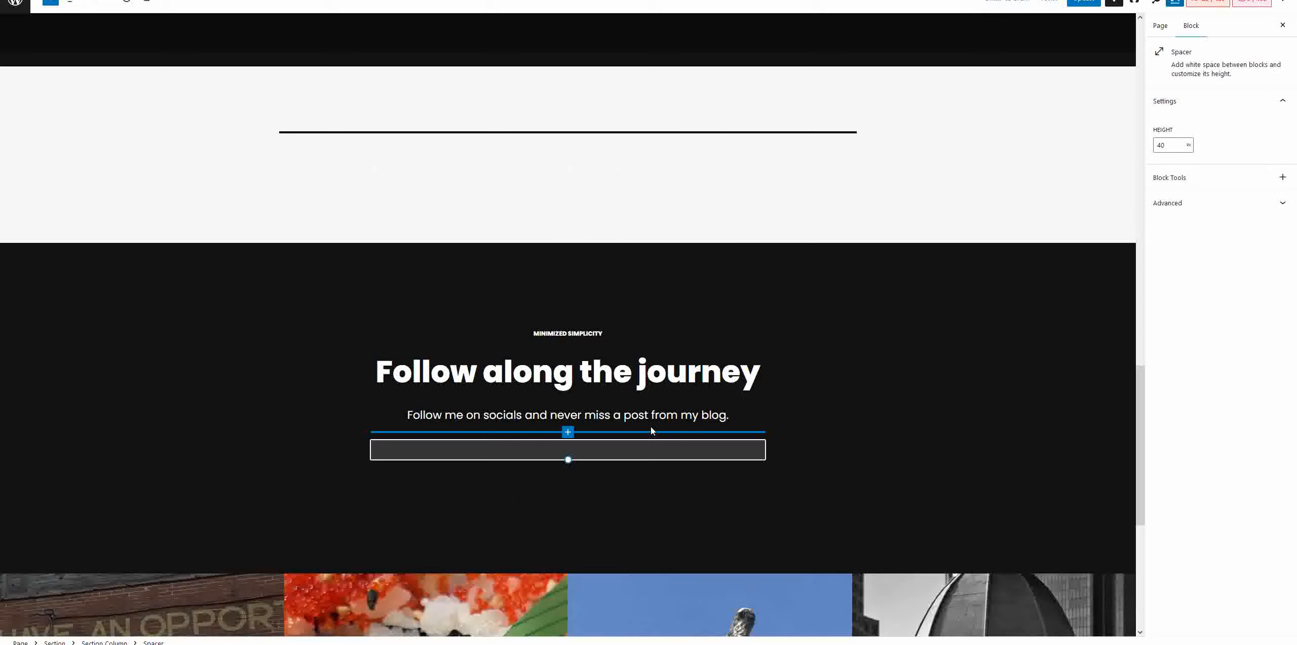
pyautogui.click(93, 5)
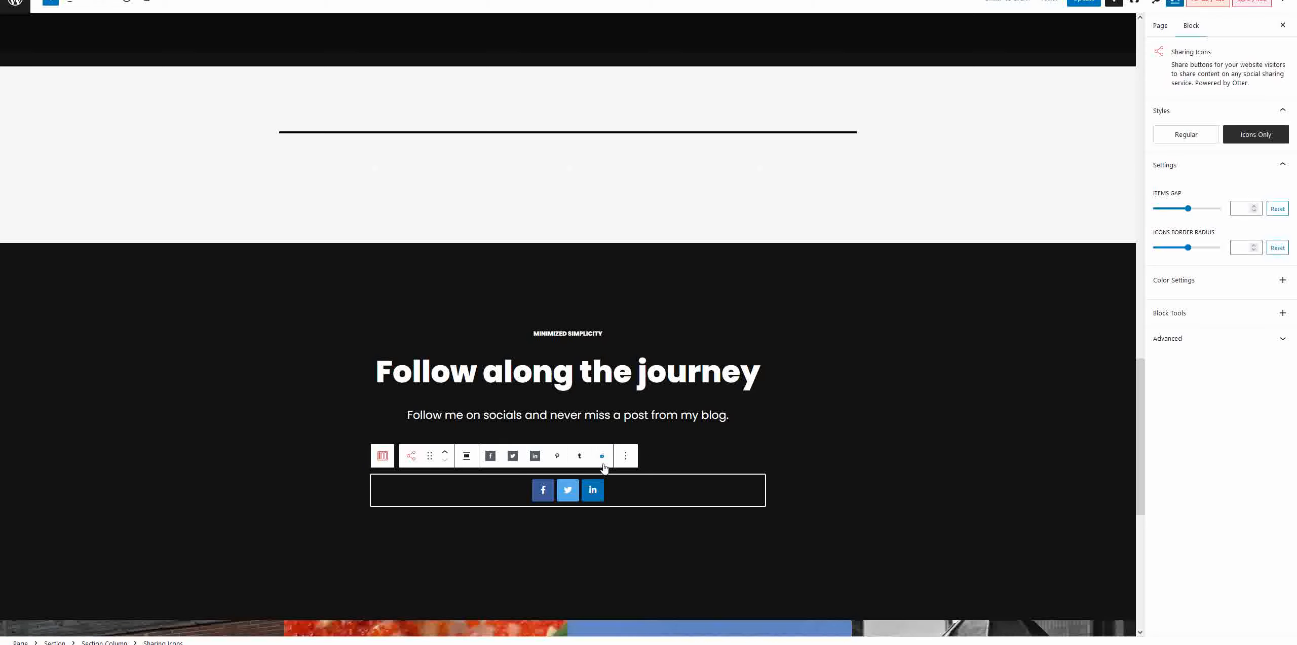
pyautogui.click(672, 451)
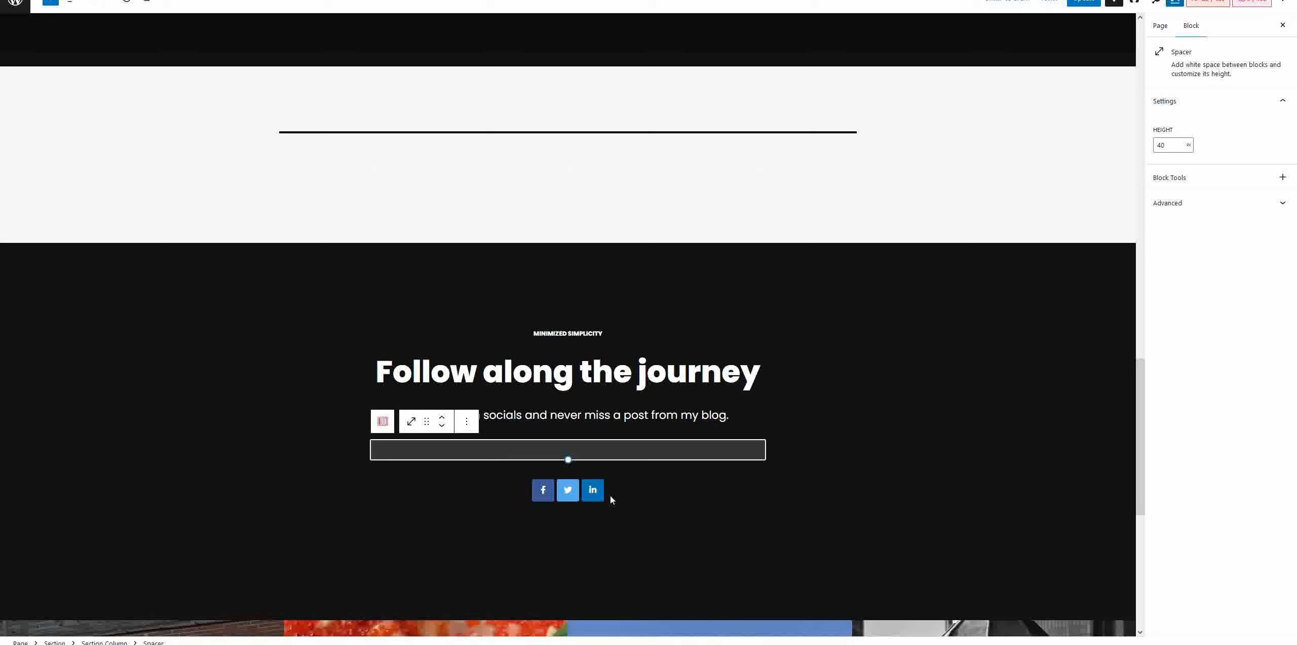